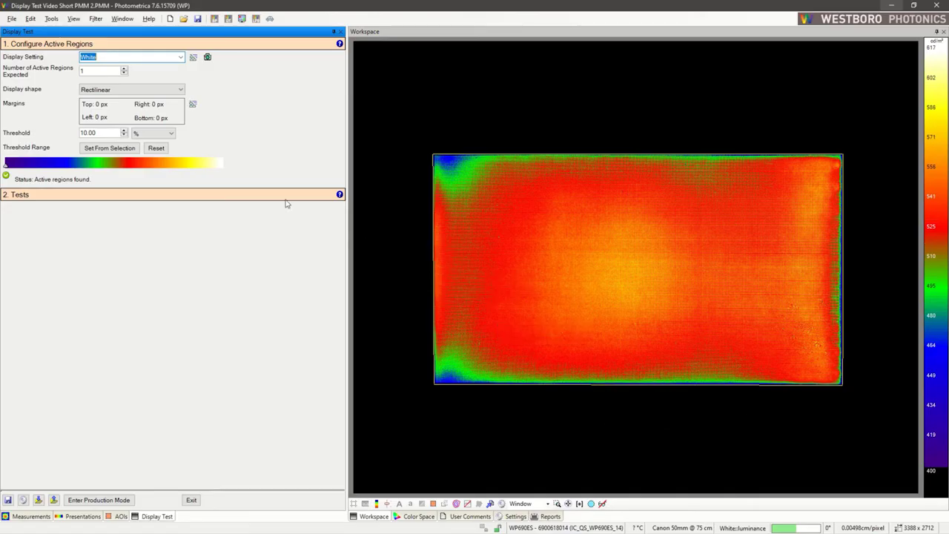
Keep the threshold unit in %, then set the active-region top margin to 5 px
{"action": "left_click", "coordinate": [163, 135]}
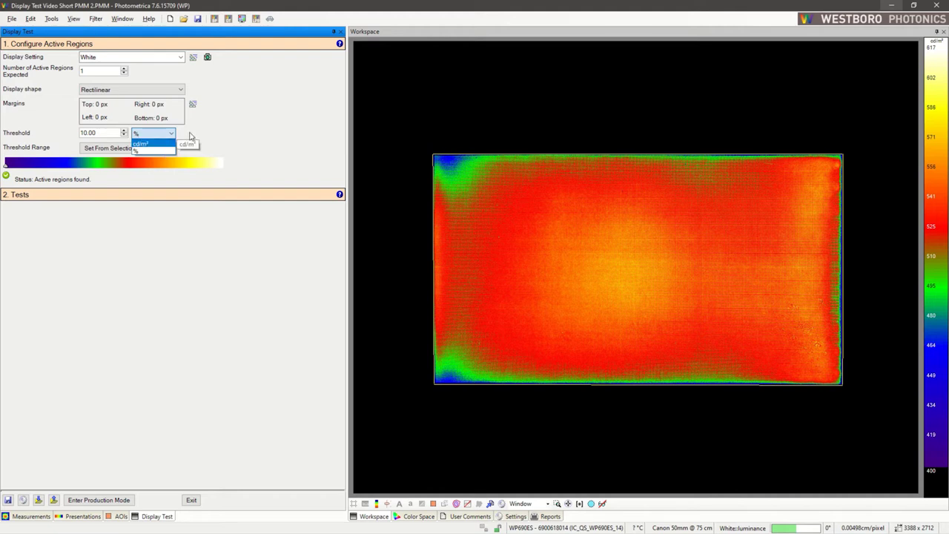
{"action": "left_click", "coordinate": [193, 134]}
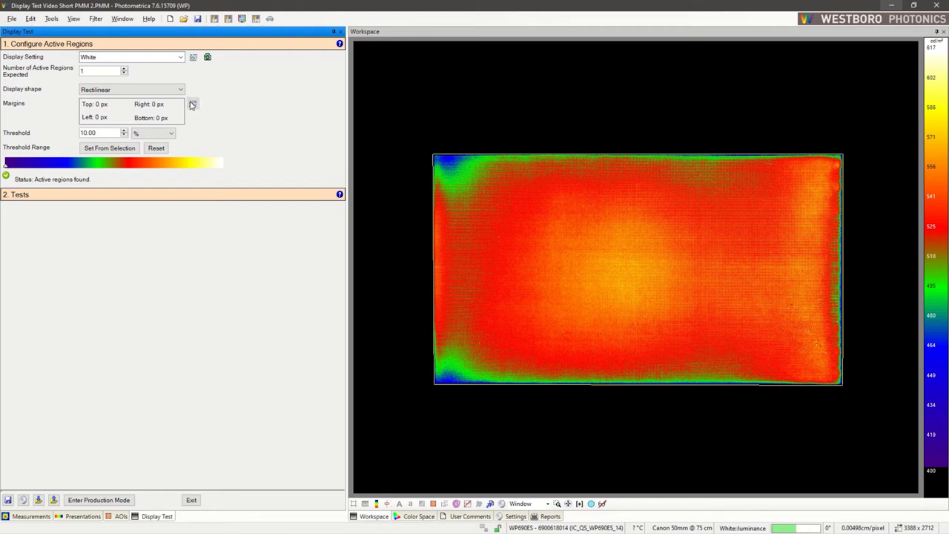
{"action": "left_click", "coordinate": [192, 105]}
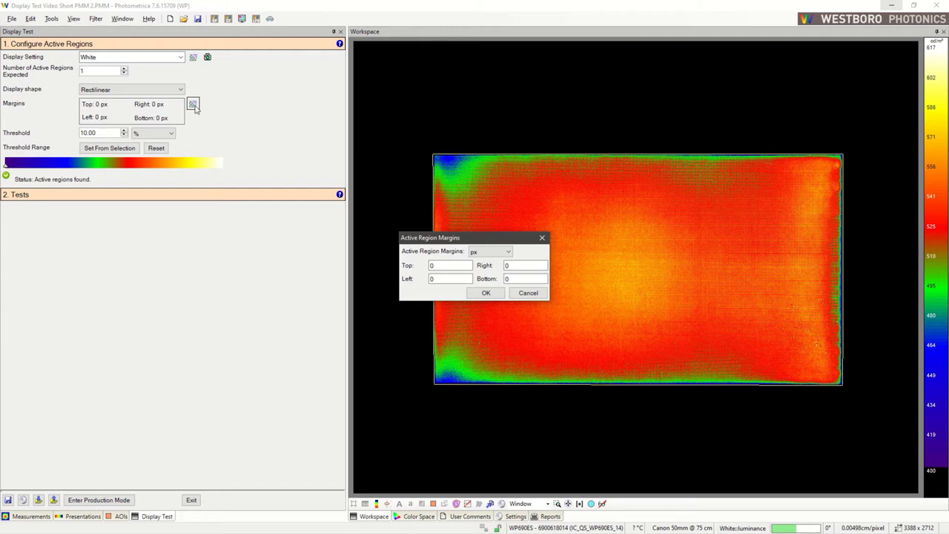
{"action": "left_click", "coordinate": [454, 265]}
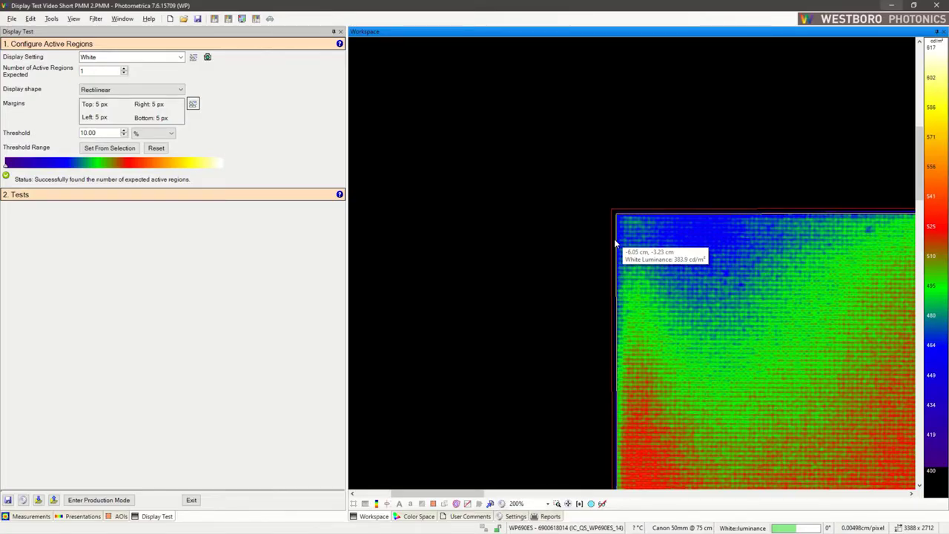
Scroll up to the 2. Tests panel and bring up a new Edit Test form
{"action": "scroll", "coordinate": [627, 239], "scroll_direction": "up", "scroll_amount": 1}
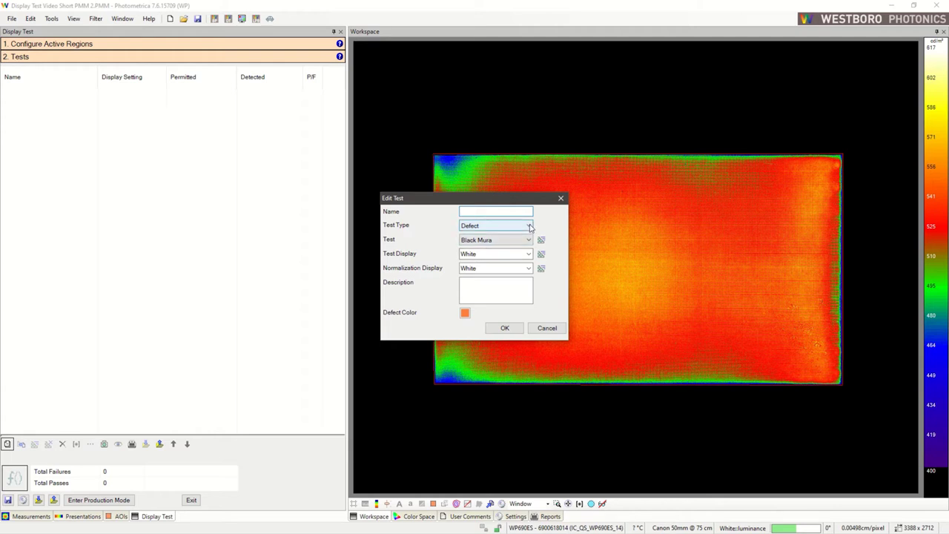
{"action": "left_click", "coordinate": [530, 226]}
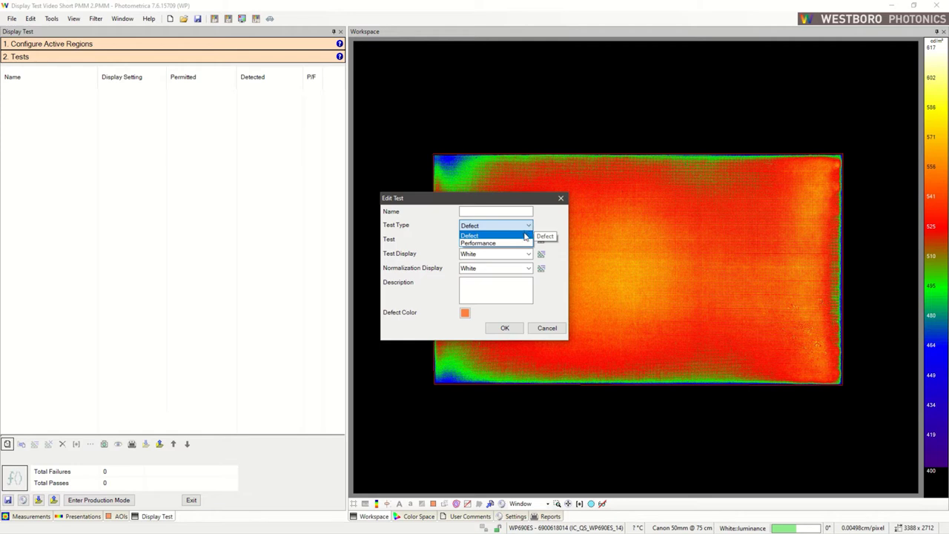
Switch the new test from Defect to Performance type and choose Uniformity as the test
{"action": "left_click", "coordinate": [527, 237]}
{"action": "left_click", "coordinate": [528, 240]}
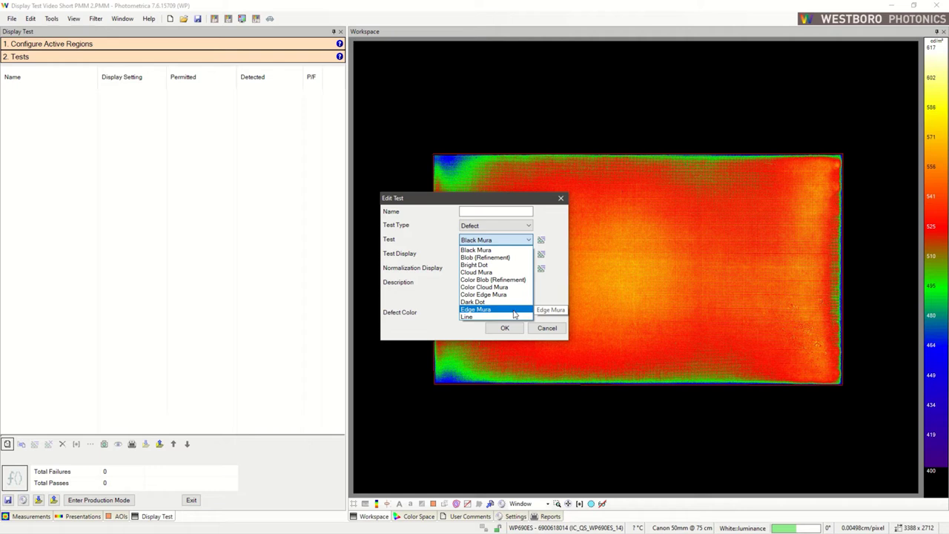
{"action": "left_click", "coordinate": [517, 229]}
{"action": "left_click", "coordinate": [517, 229]}
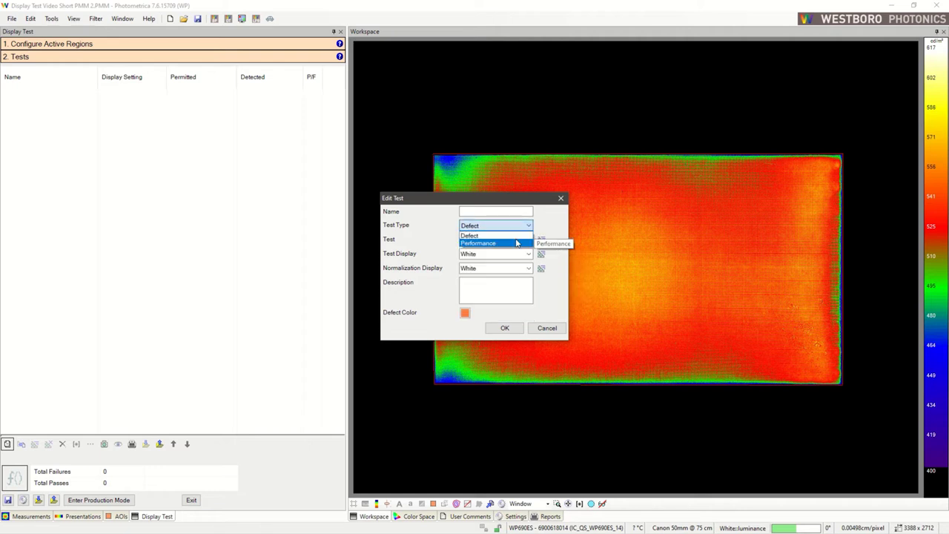
{"action": "left_click", "coordinate": [519, 243]}
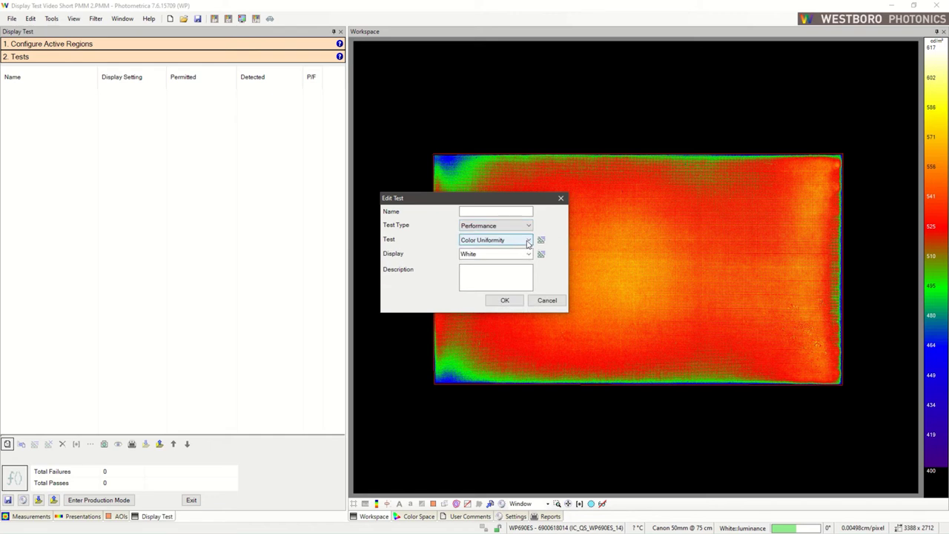
{"action": "left_click", "coordinate": [527, 242]}
{"action": "left_click", "coordinate": [528, 239]}
{"action": "left_click", "coordinate": [501, 265]}
Name the test 'Luminance Uniformity', keep ΔY ≥ 80% on White, add it and select it
{"action": "left_click", "coordinate": [500, 212]}
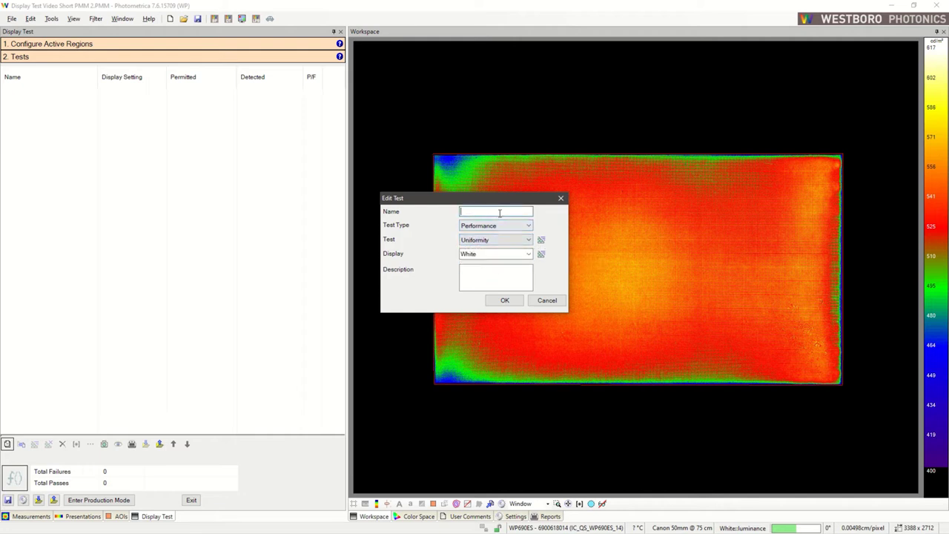
{"action": "type", "text": "Luminance Uniformity"}
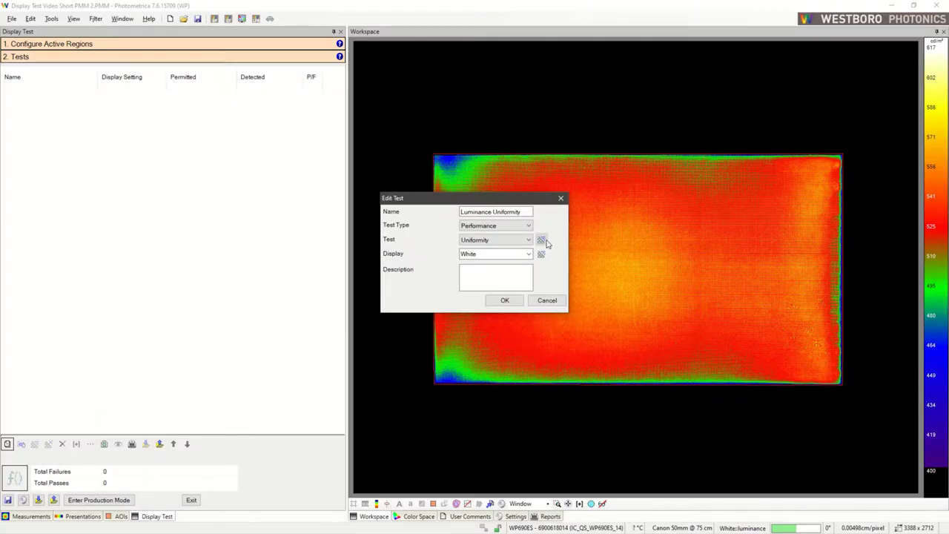
{"action": "left_click", "coordinate": [546, 244]}
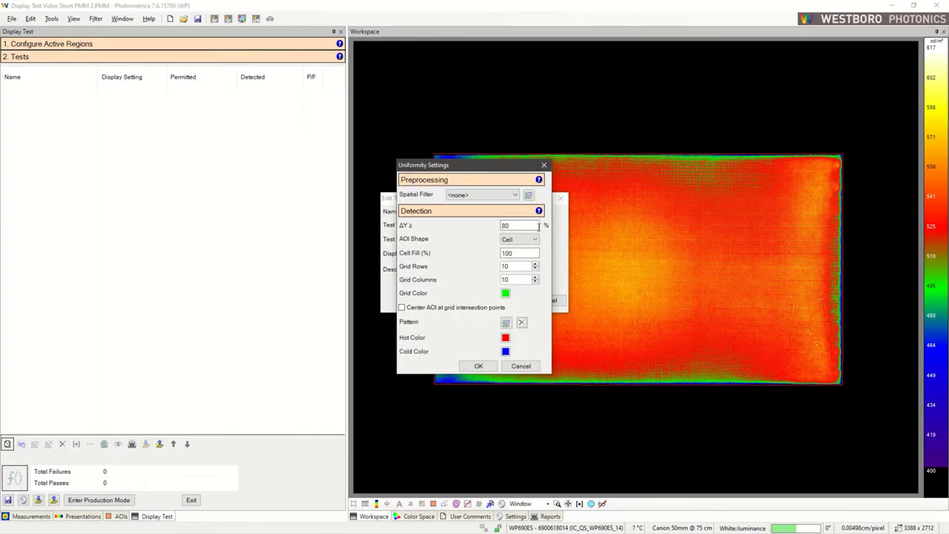
{"action": "left_click", "coordinate": [536, 225]}
{"action": "left_click", "coordinate": [479, 366]}
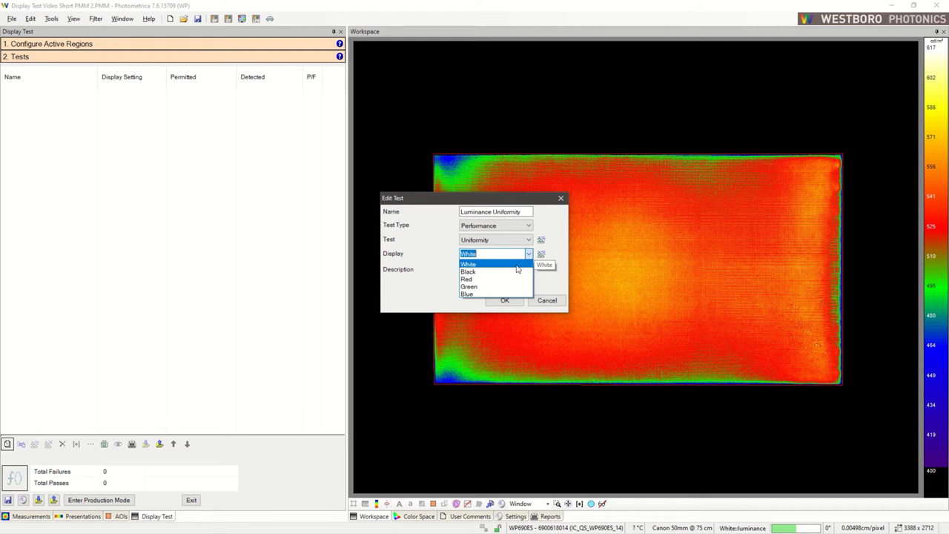
{"action": "left_click", "coordinate": [518, 270]}
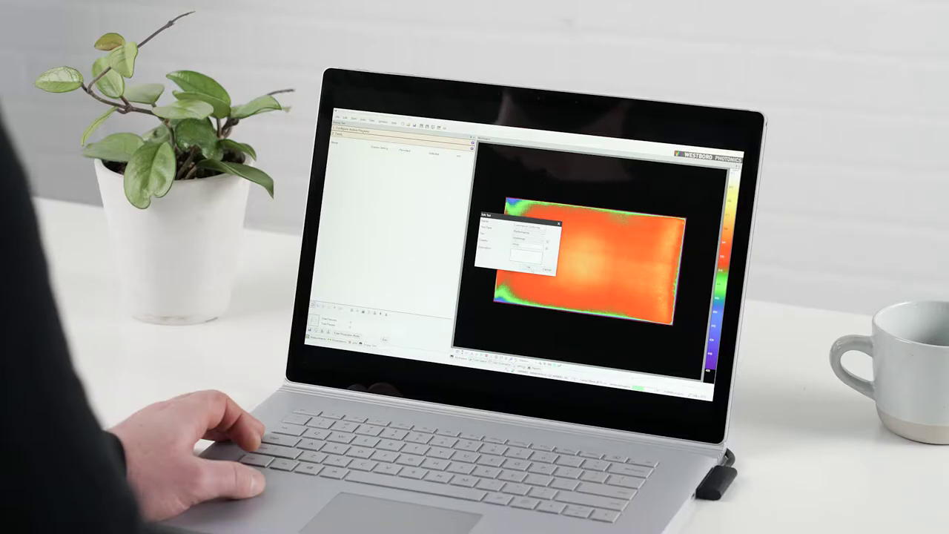
{"action": "key", "text": "Return"}
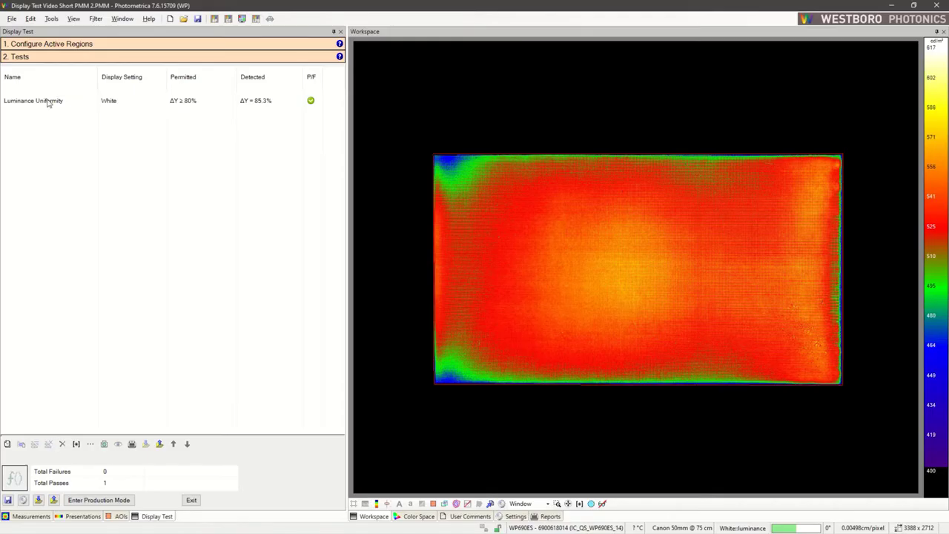
{"action": "left_click", "coordinate": [49, 101]}
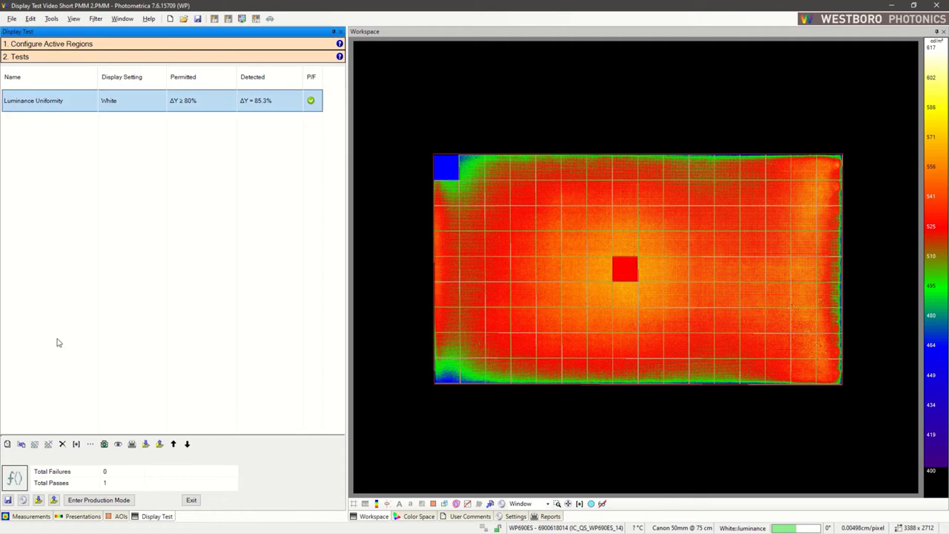
Make two copies of the Luminance Uniformity test and export the test locations
{"action": "left_click", "coordinate": [21, 445]}
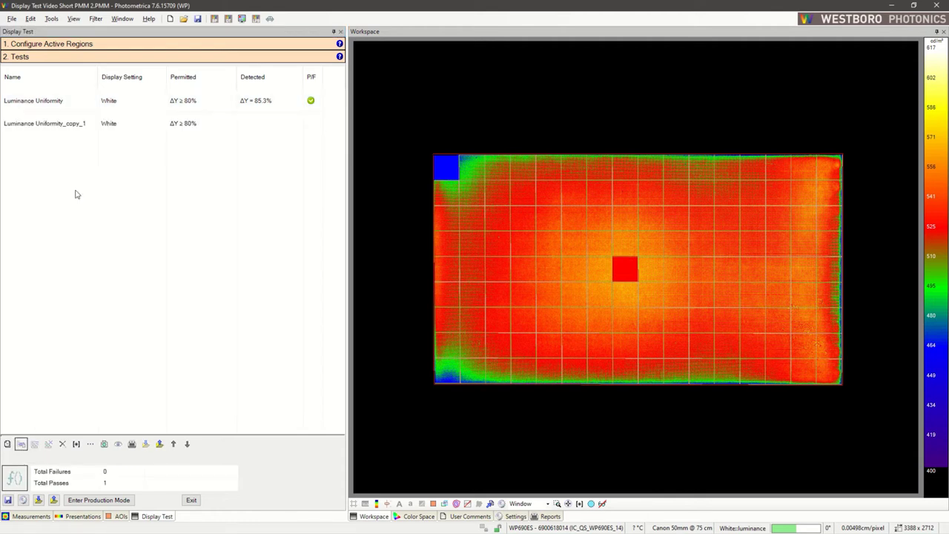
{"action": "left_click", "coordinate": [60, 107]}
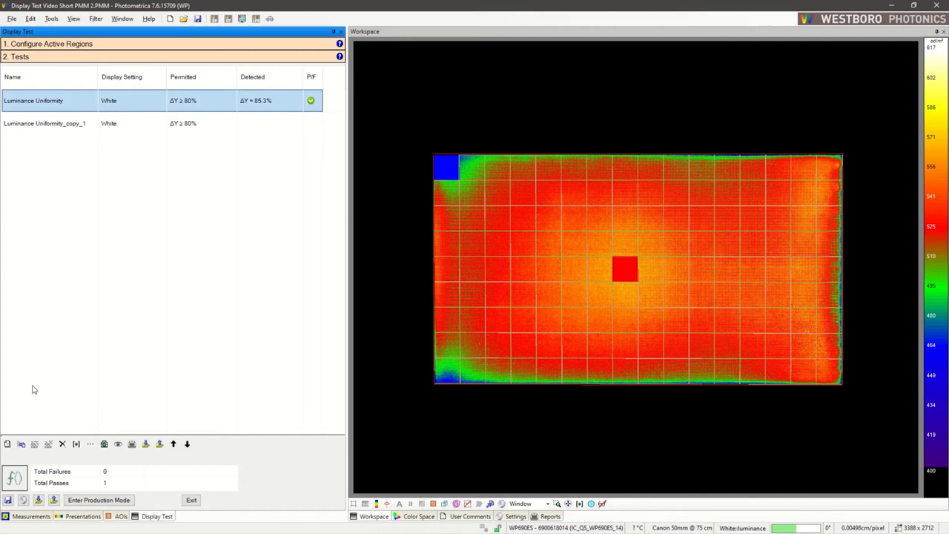
{"action": "left_click", "coordinate": [21, 445]}
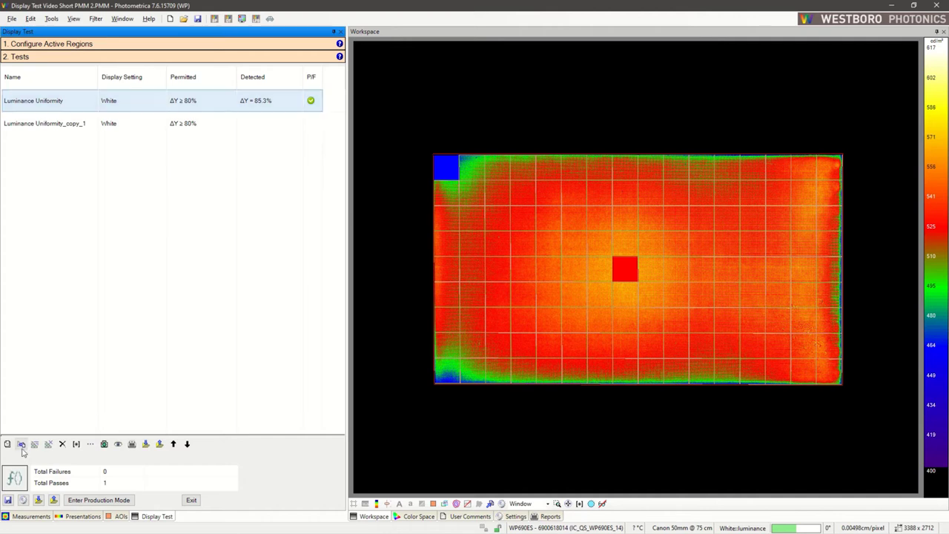
{"action": "left_click", "coordinate": [59, 102]}
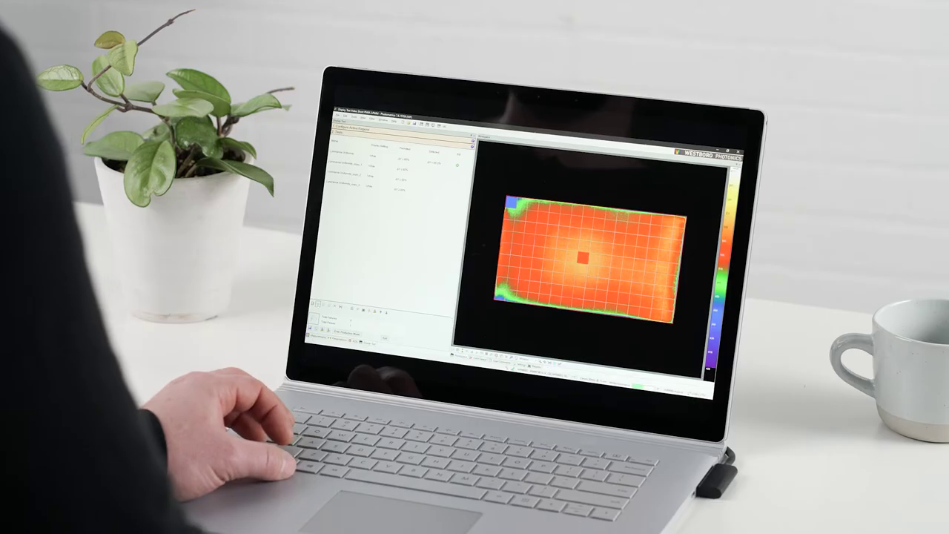
{"action": "left_click", "coordinate": [356, 159]}
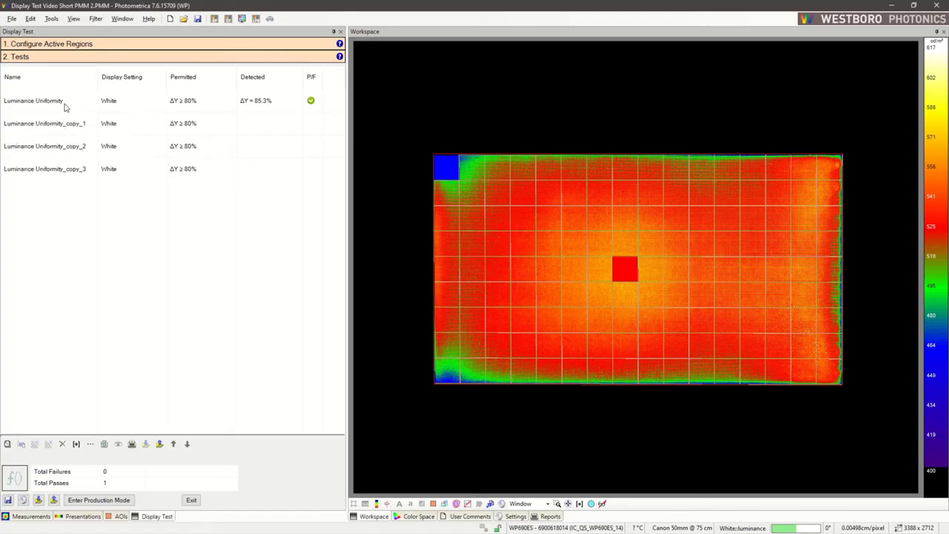
{"action": "left_click", "coordinate": [64, 103]}
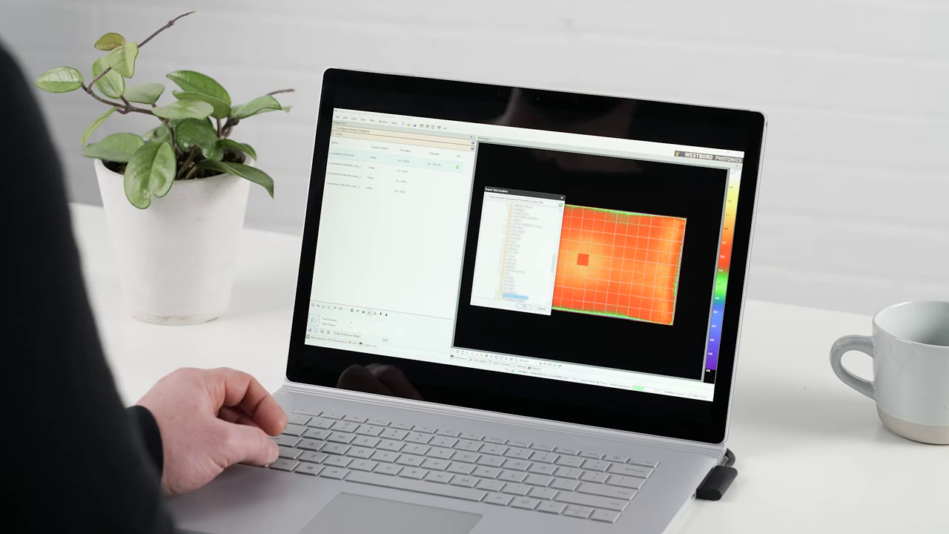
{"action": "left_click", "coordinate": [528, 308]}
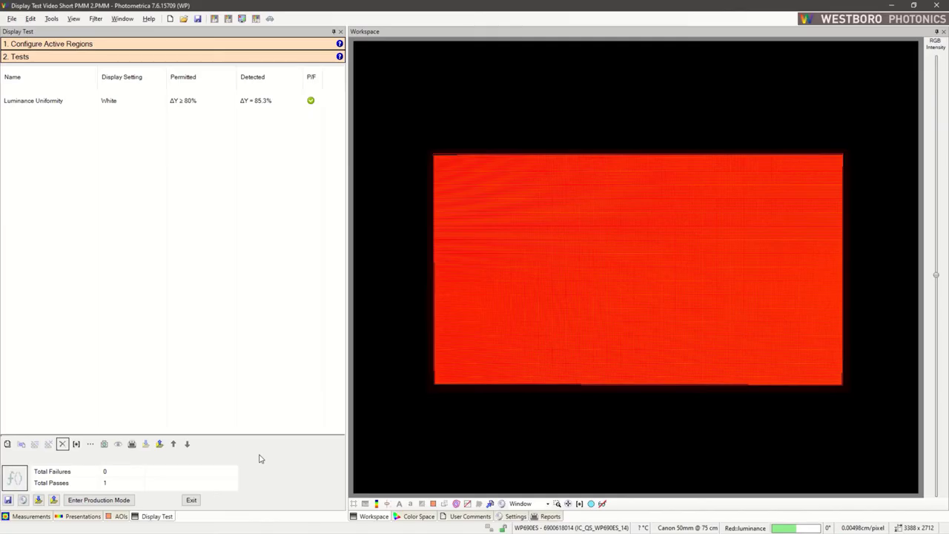
Start a new Performance test named 'Red Color Uniformity' on the Red display
{"action": "left_click", "coordinate": [7, 443]}
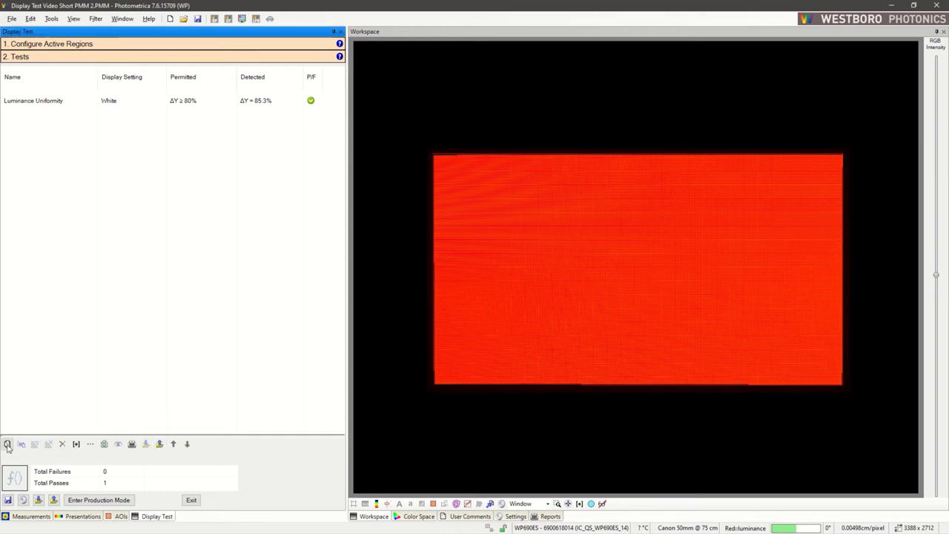
{"action": "type", "text": "Red Color Uniformity"}
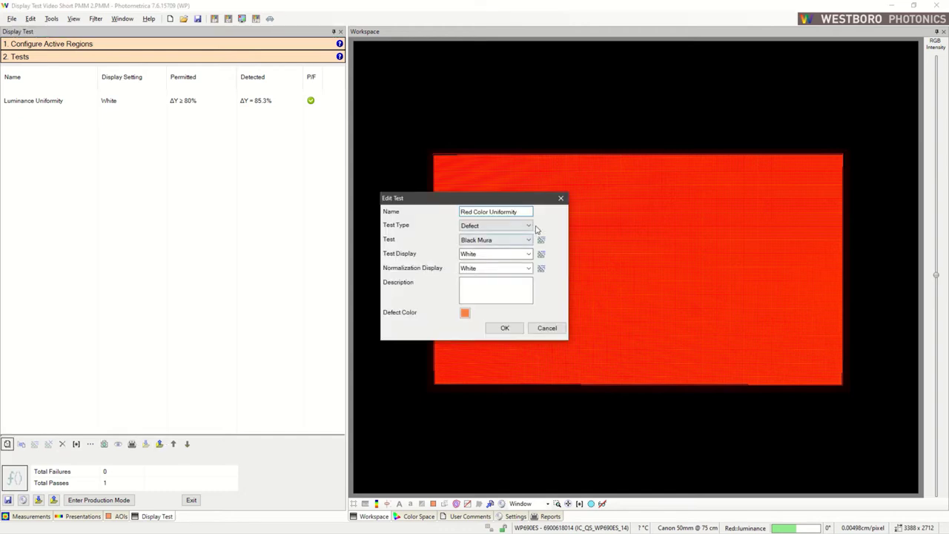
{"action": "left_click", "coordinate": [529, 225]}
{"action": "left_click", "coordinate": [512, 244]}
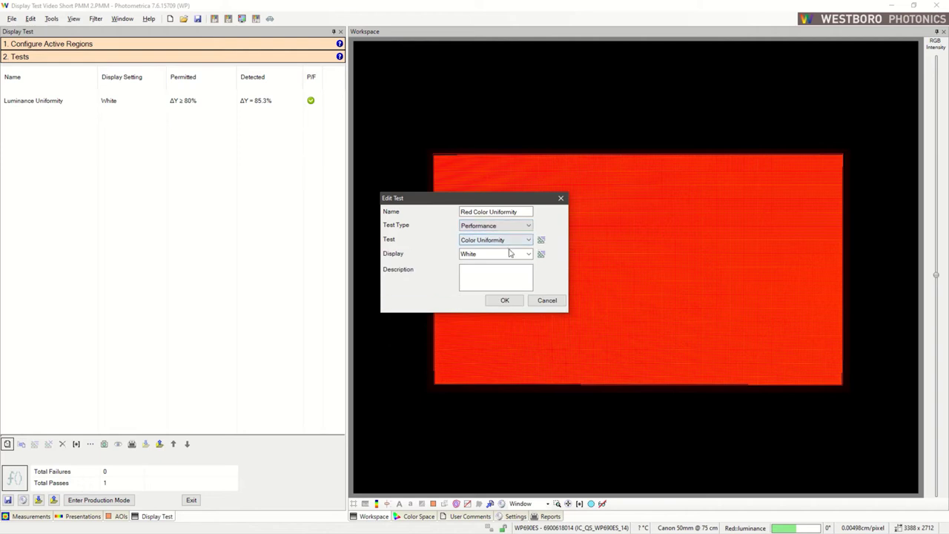
{"action": "left_click", "coordinate": [513, 254]}
{"action": "left_click", "coordinate": [512, 279]}
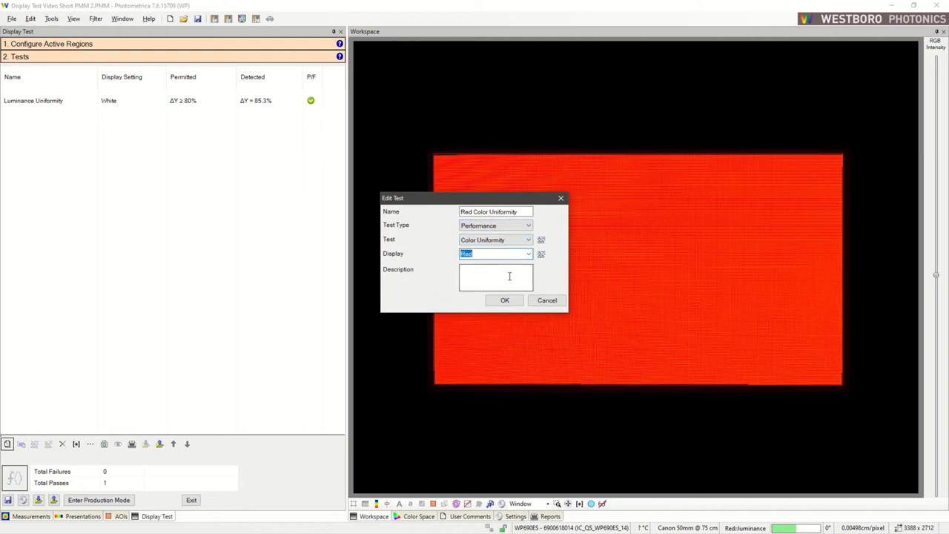
Set the grid columns to 1 in its colour uniformity settings and add the test
{"action": "left_click", "coordinate": [542, 241]}
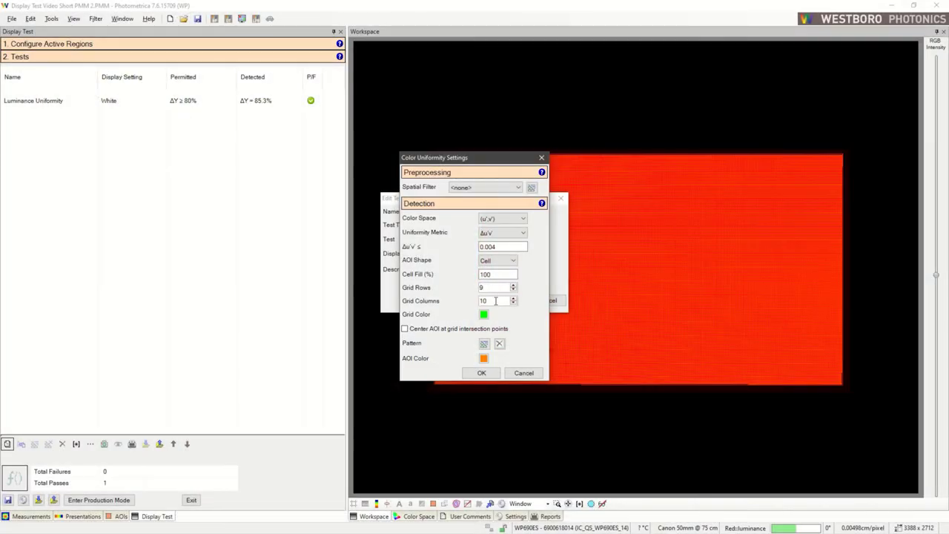
{"action": "double_click", "coordinate": [496, 300]}
{"action": "type", "text": "1"}
{"action": "left_click", "coordinate": [481, 373]}
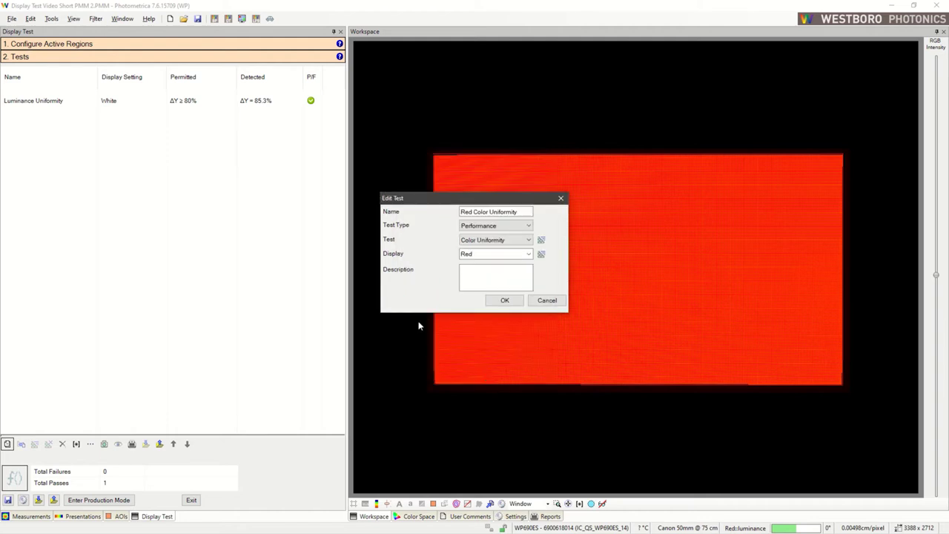
{"action": "left_click", "coordinate": [503, 301]}
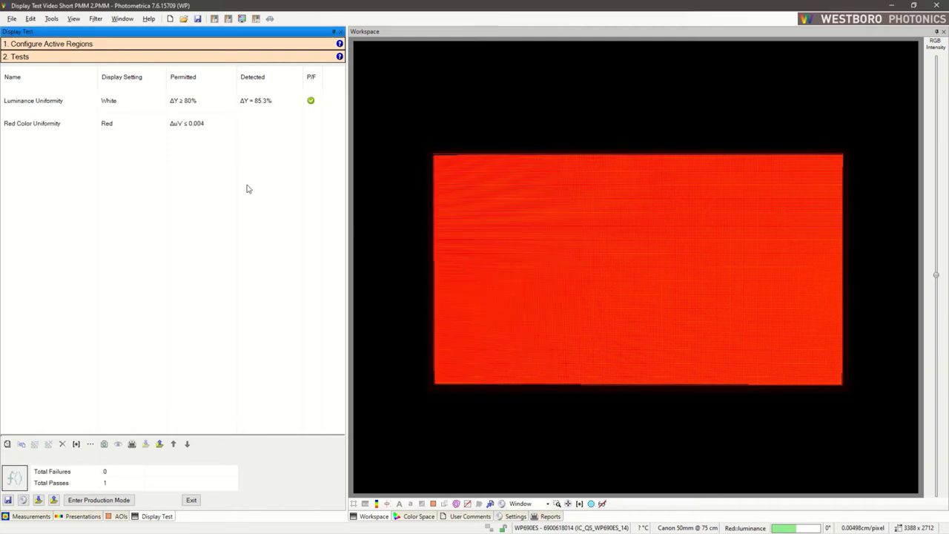
Select and run the Red Color Uniformity test, which fails at Max Δu'v' = 0.0070
{"action": "left_click", "coordinate": [72, 127]}
{"action": "left_click", "coordinate": [15, 477]}
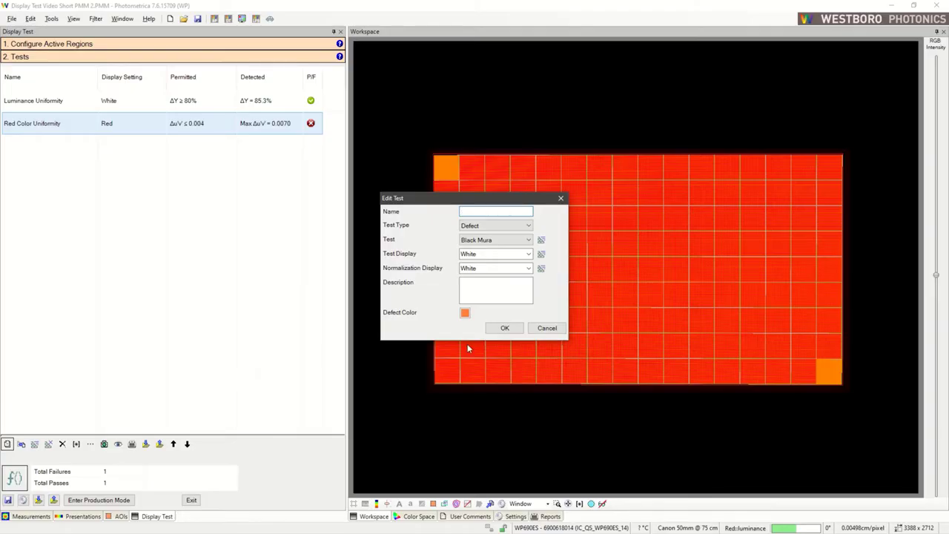
Name the test '9 Spot Uniformity', make it Performance Uniformity, and open its cell pattern
{"action": "type", "text": "9 Spot Uniformity"}
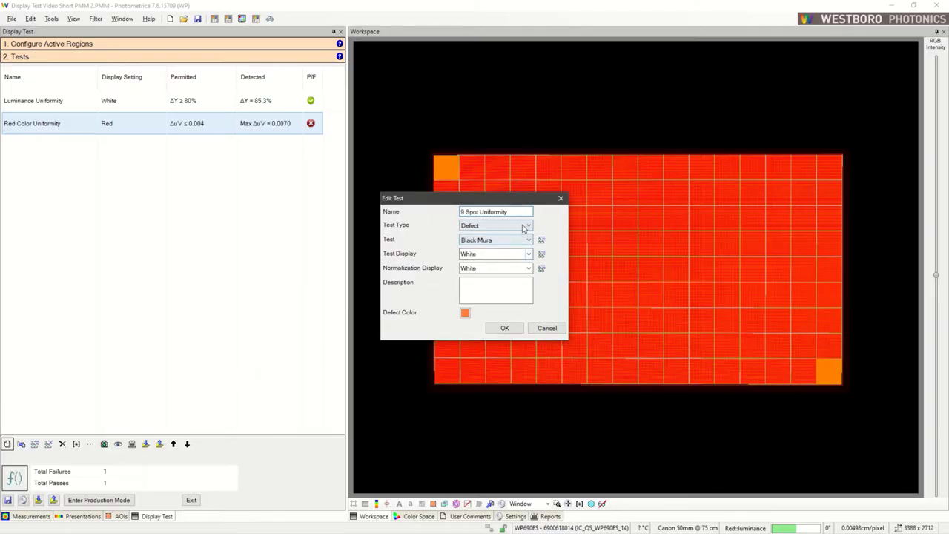
{"action": "left_click", "coordinate": [495, 226]}
{"action": "left_click", "coordinate": [487, 244]}
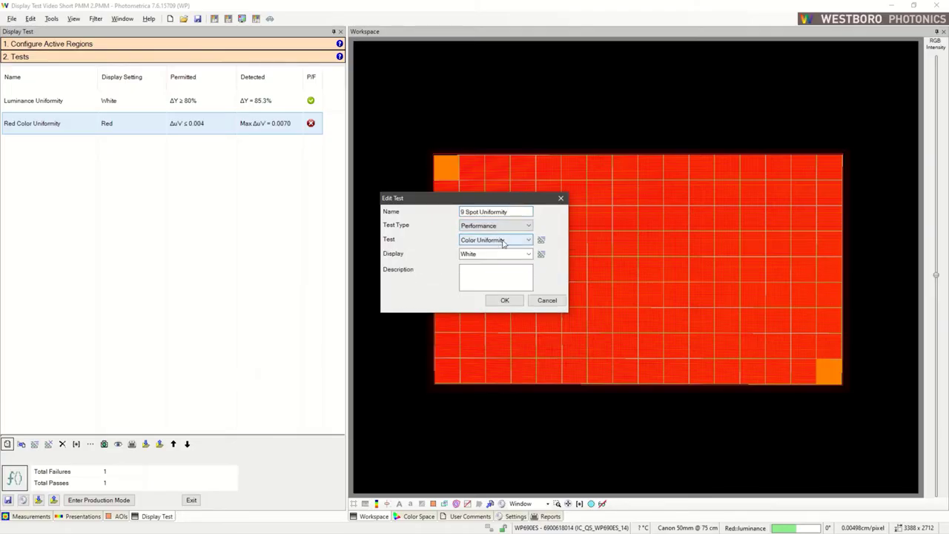
{"action": "left_click", "coordinate": [497, 240]}
{"action": "left_click", "coordinate": [507, 266]}
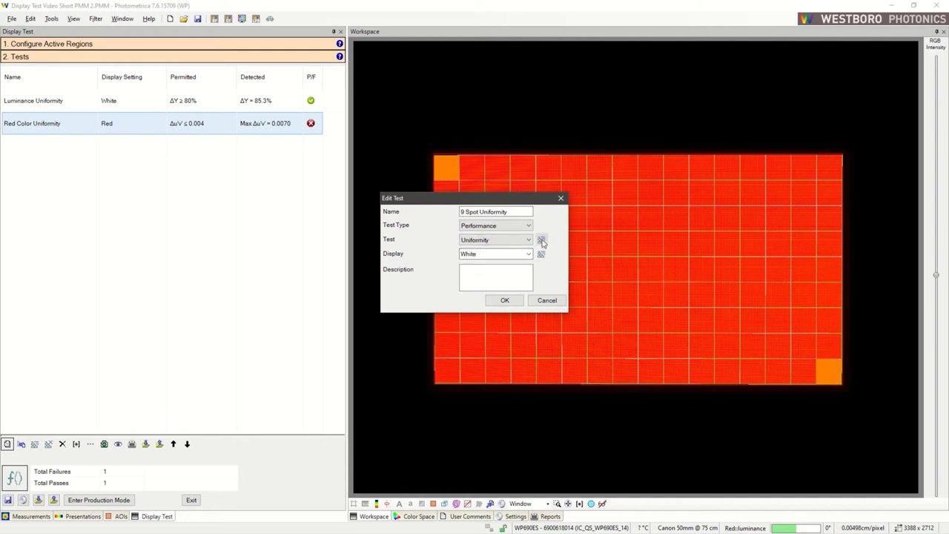
{"action": "left_click", "coordinate": [541, 240]}
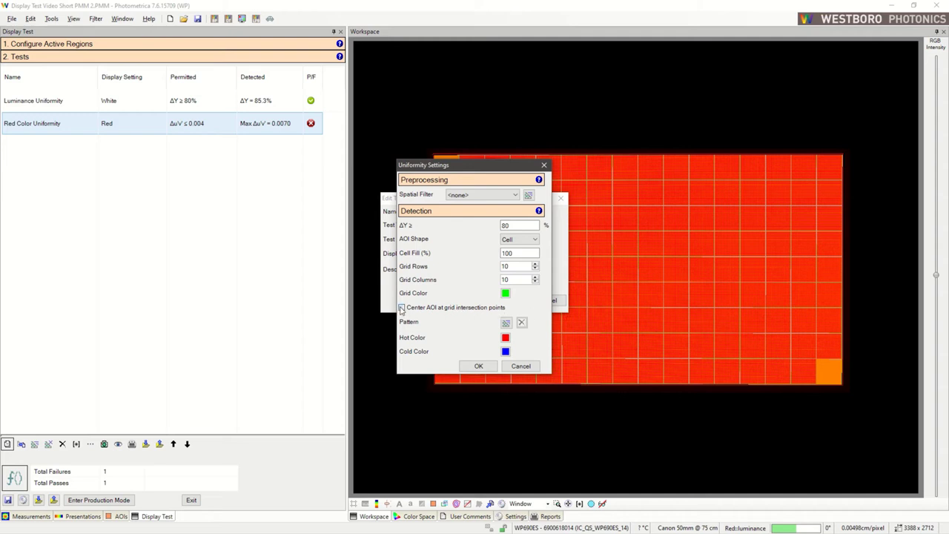
{"action": "left_click", "coordinate": [507, 324]}
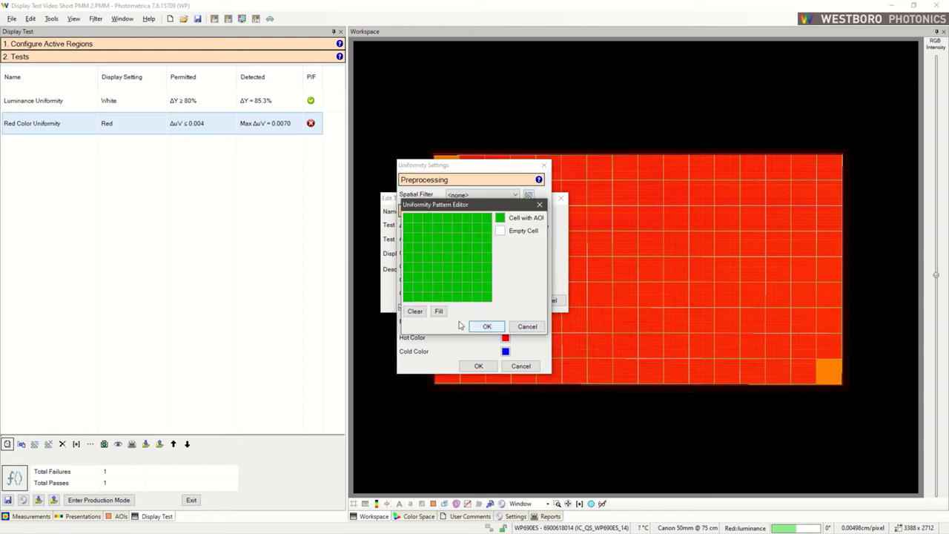
Clear the pattern and mark only the corner, edge-midpoint and centre cells
{"action": "left_click", "coordinate": [414, 310]}
{"action": "left_click", "coordinate": [408, 217]}
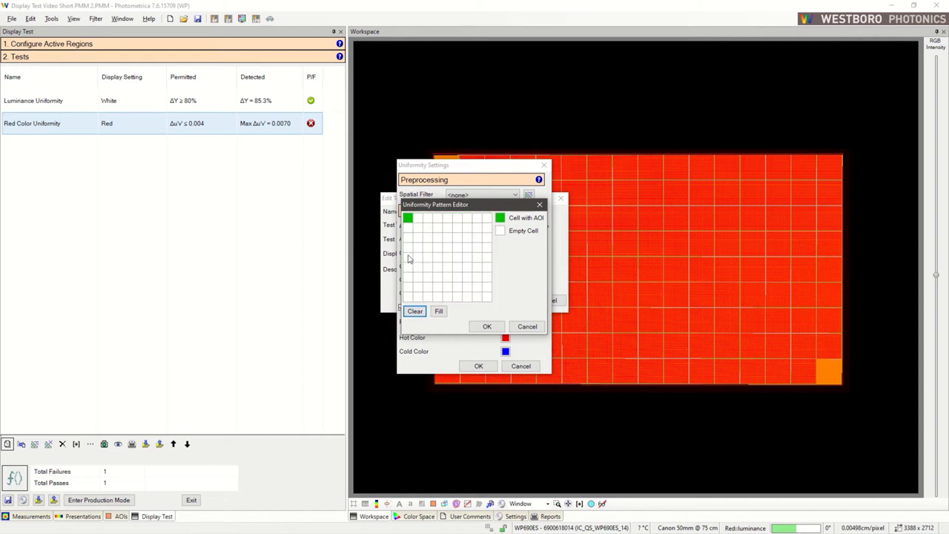
{"action": "left_click", "coordinate": [408, 257]}
{"action": "left_click", "coordinate": [408, 296]}
{"action": "left_click", "coordinate": [447, 297]}
{"action": "left_click", "coordinate": [447, 258]}
{"action": "left_click", "coordinate": [447, 218]}
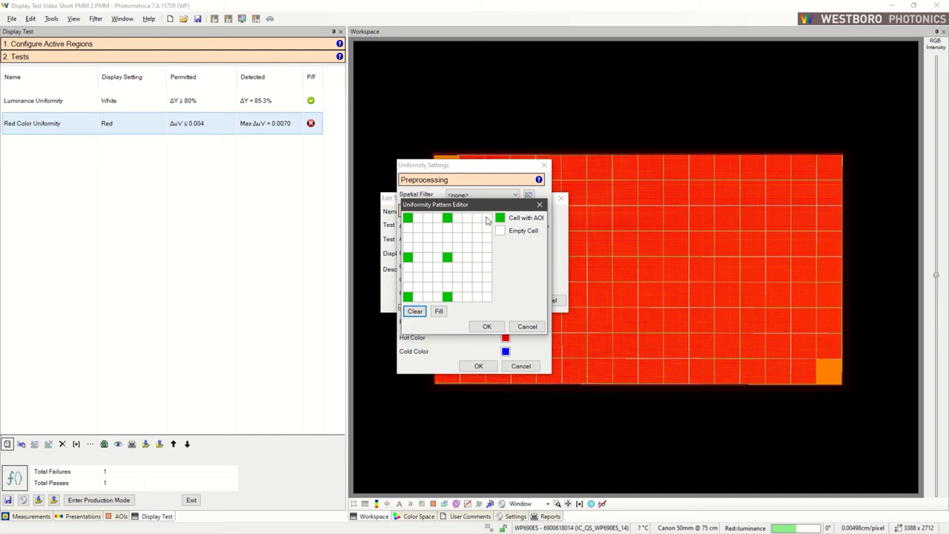
{"action": "left_click", "coordinate": [486, 218]}
{"action": "left_click", "coordinate": [486, 258]}
Accept the nine-cell pattern, use Ellipse AOIs, and add the 9 Spot Uniformity test
{"action": "left_click", "coordinate": [487, 327]}
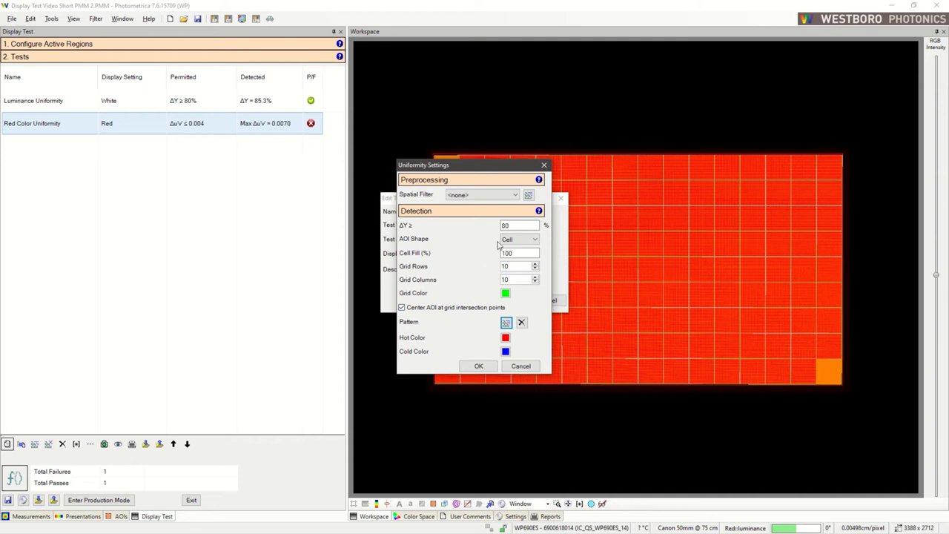
{"action": "left_click", "coordinate": [530, 245]}
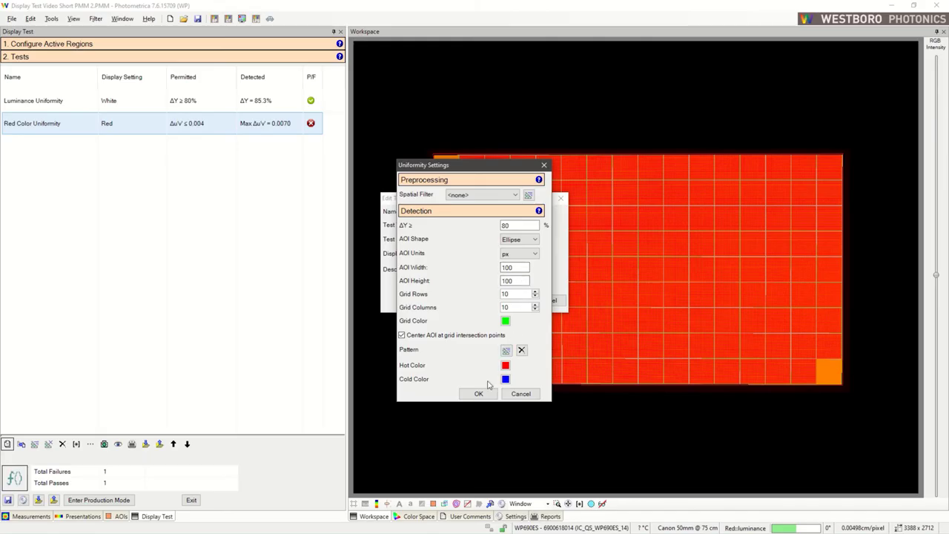
{"action": "left_click", "coordinate": [480, 393]}
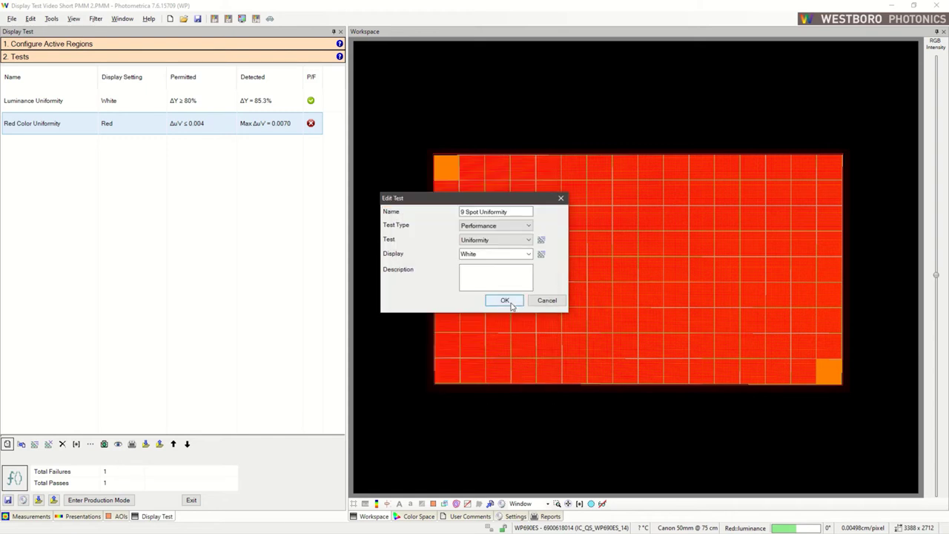
{"action": "left_click", "coordinate": [505, 300]}
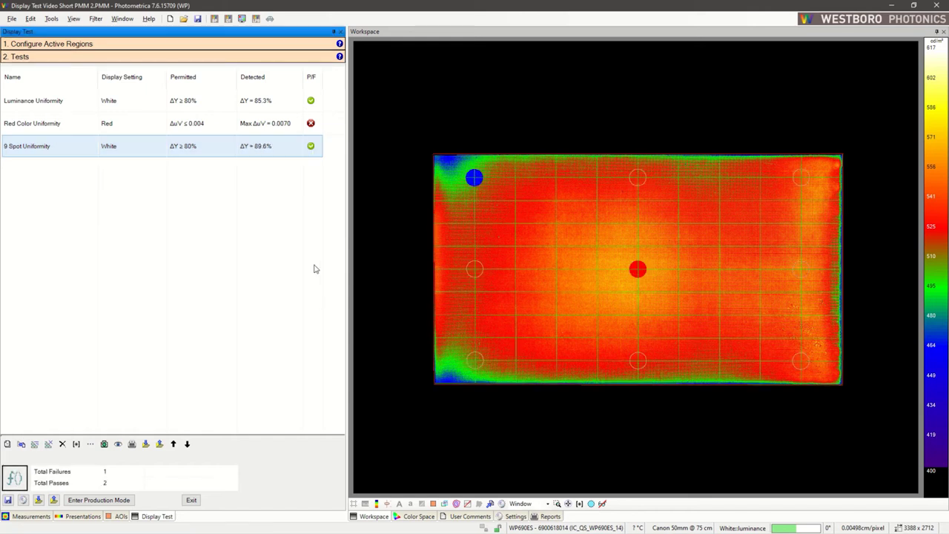
{"action": "left_click", "coordinate": [7, 443]}
Make the Defects test a Dark Dot test on the White display with defects marked in black
{"action": "left_click", "coordinate": [517, 240]}
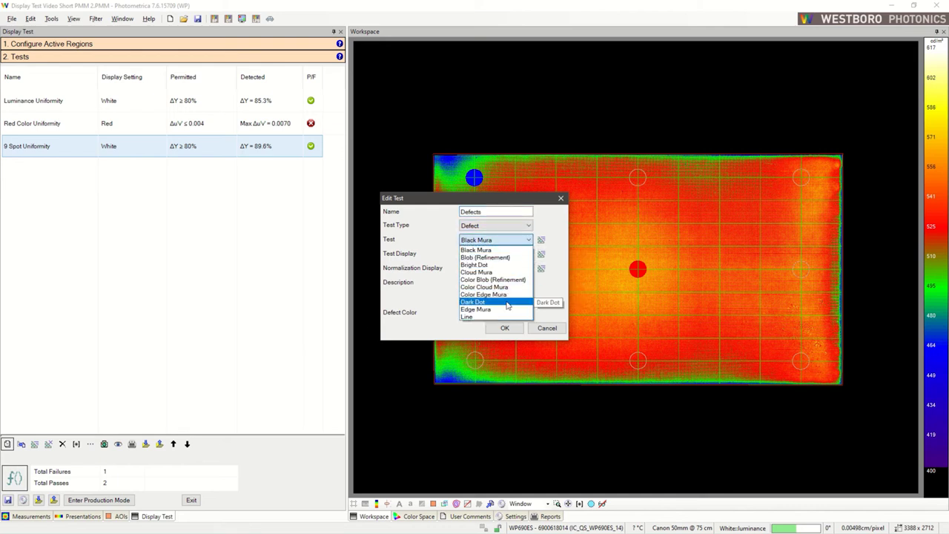
{"action": "left_click", "coordinate": [508, 303]}
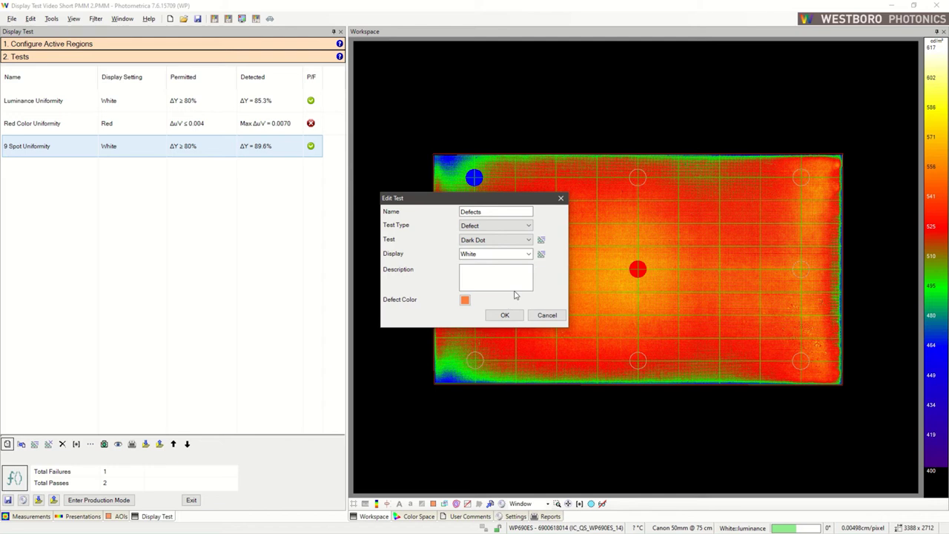
{"action": "left_click", "coordinate": [529, 255]}
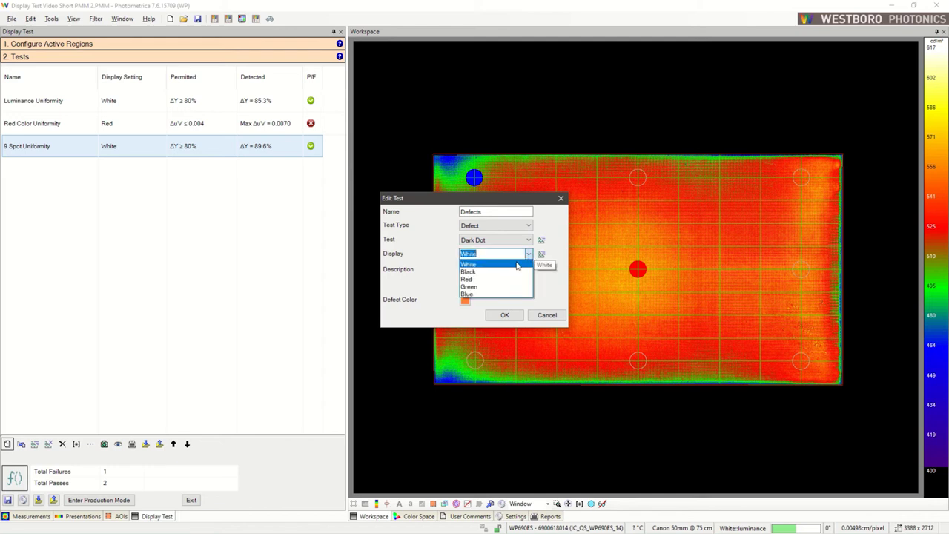
{"action": "left_click", "coordinate": [518, 267]}
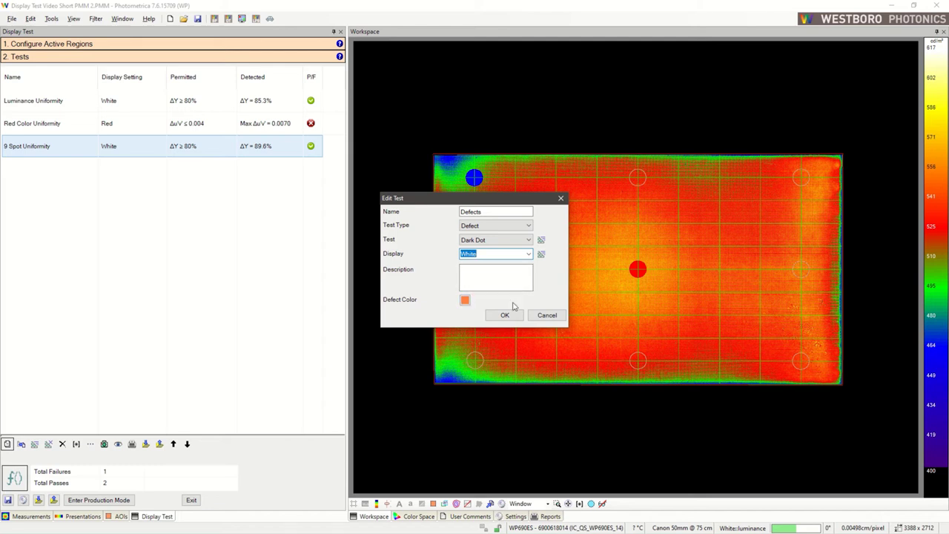
{"action": "left_click", "coordinate": [465, 299]}
{"action": "left_click", "coordinate": [467, 358]}
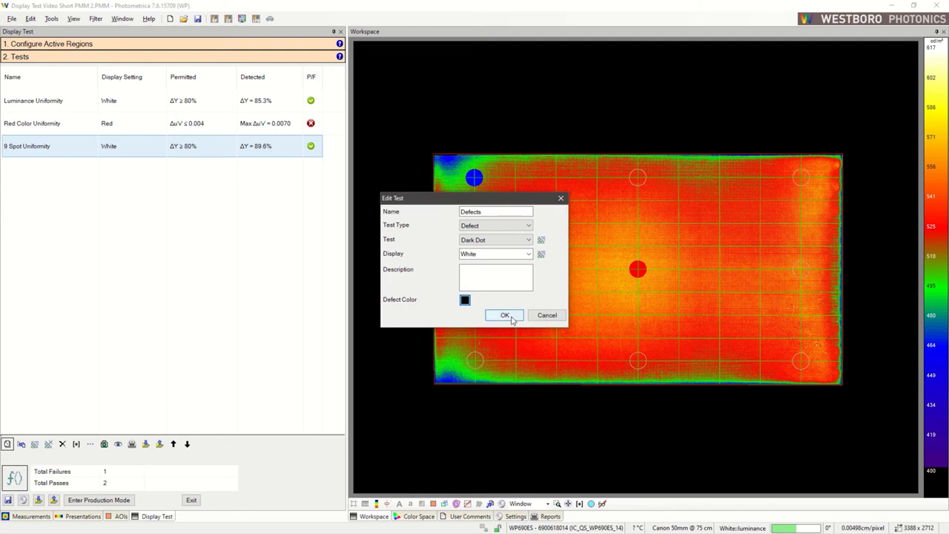
{"action": "left_click", "coordinate": [542, 241]}
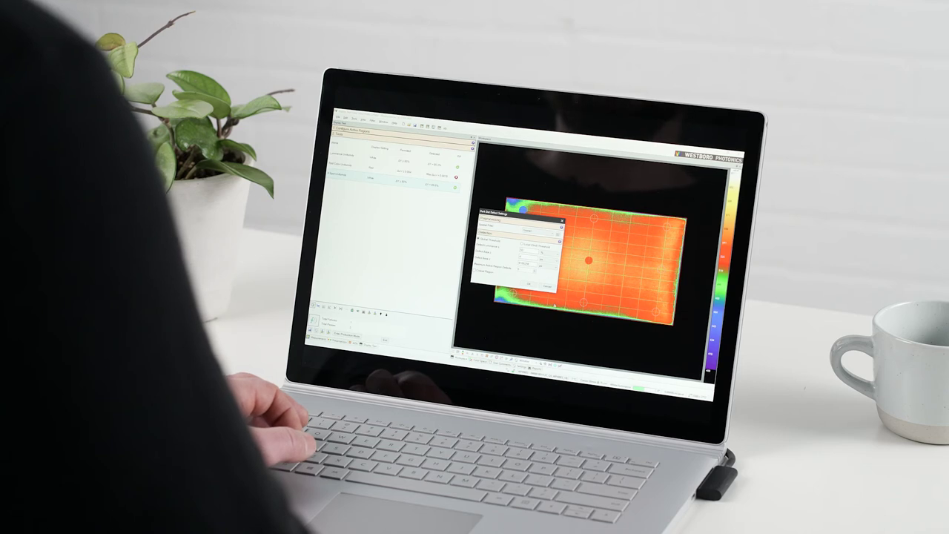
Set dark dot defect area to ≤ 100 px on an 18 × 32 grid and add the Defects test
{"action": "key", "text": "Tab"}
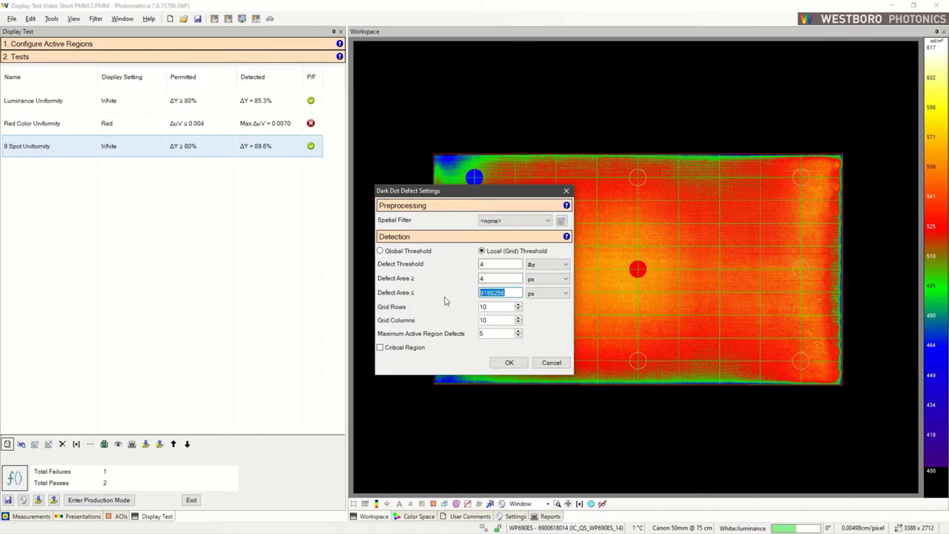
{"action": "type", "text": "100"}
{"action": "key", "text": "Tab"}
{"action": "left_click", "coordinate": [507, 363]}
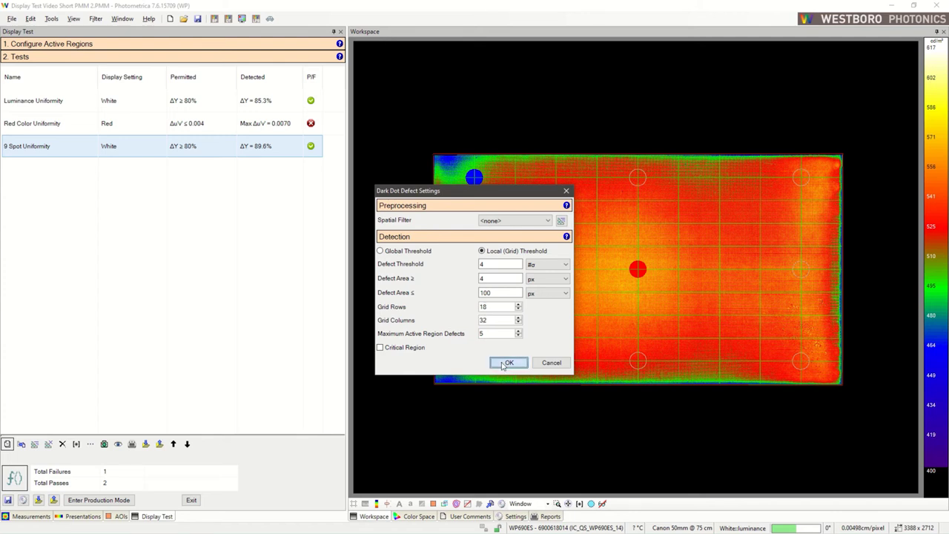
{"action": "left_click", "coordinate": [504, 315]}
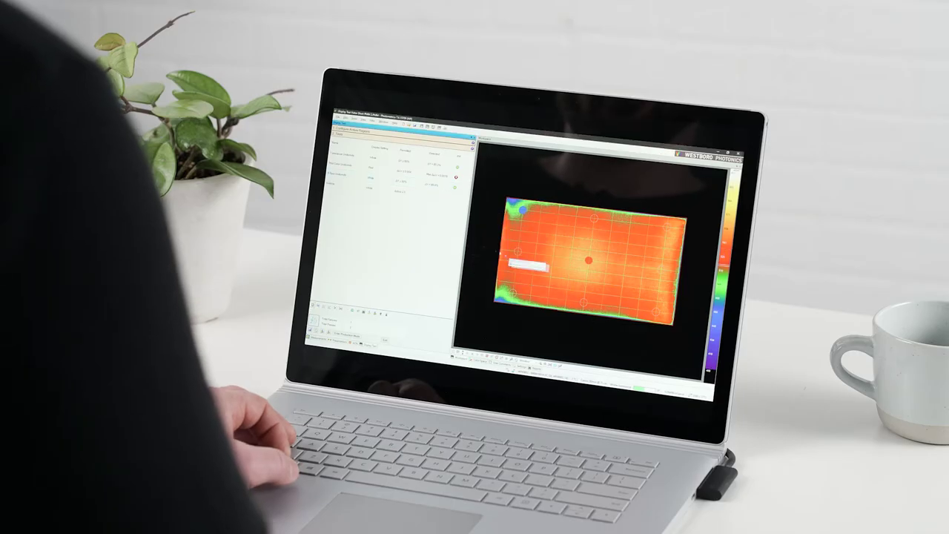
{"action": "left_click", "coordinate": [349, 186]}
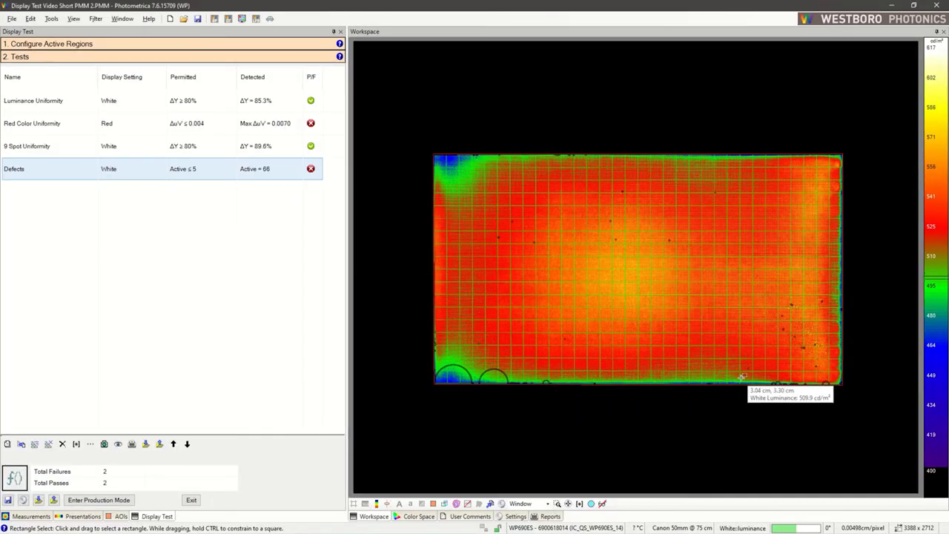
{"action": "scroll", "coordinate": [809, 385], "scroll_direction": "up", "scroll_amount": 3}
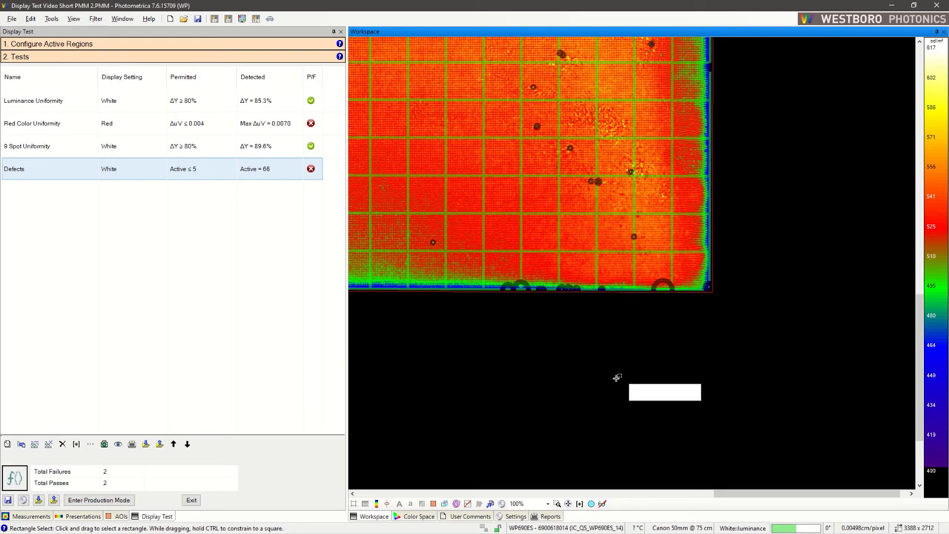
{"action": "left_click", "coordinate": [568, 505]}
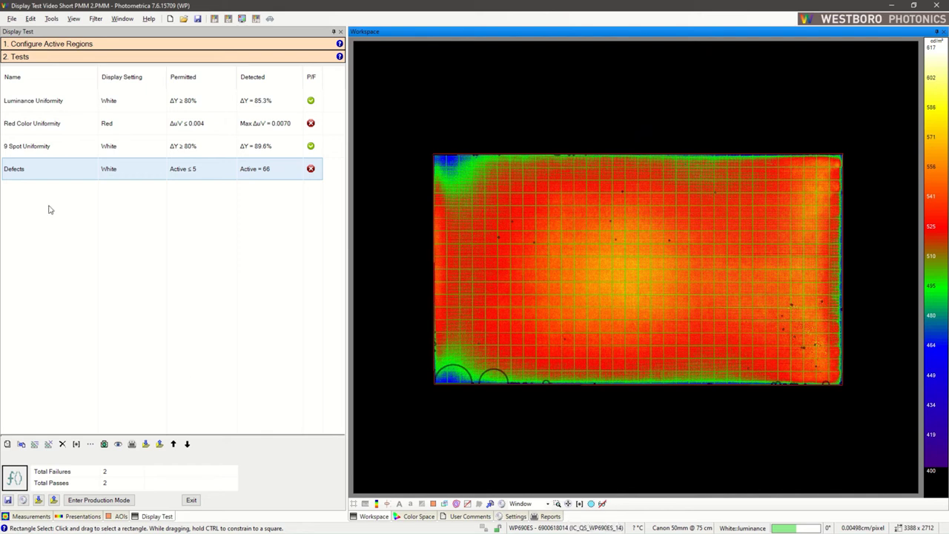
{"action": "double_click", "coordinate": [53, 172]}
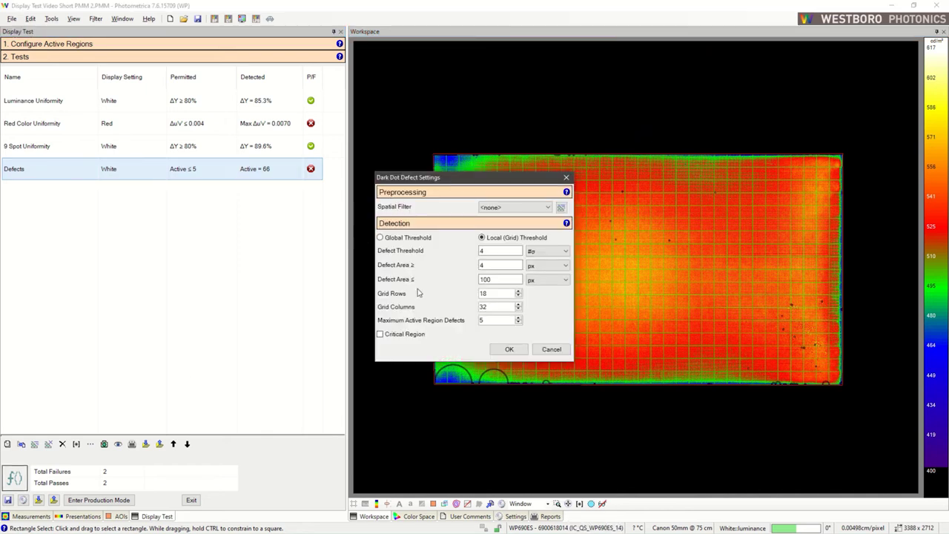
Enable a Critical Region on the Defects test with a 50 px left margin, then rerun the tests
{"action": "left_click", "coordinate": [381, 334]}
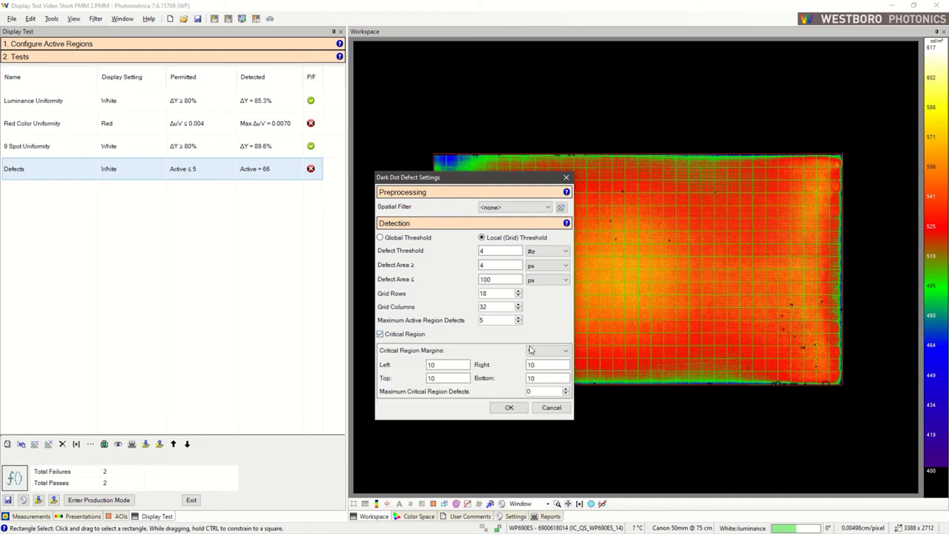
{"action": "left_click", "coordinate": [531, 350]}
{"action": "left_click", "coordinate": [541, 360]}
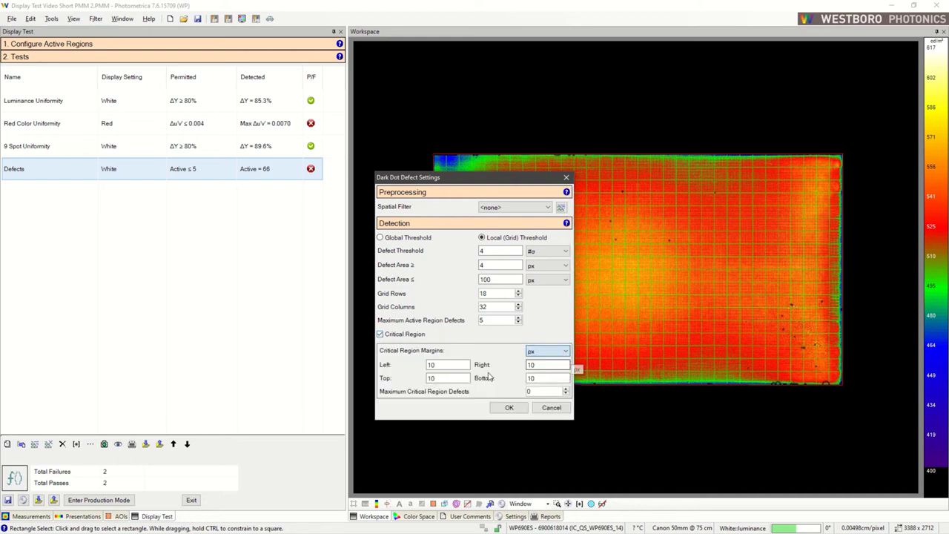
{"action": "left_click_drag", "start_coordinate": [439, 365], "coordinate": [413, 367]}
{"action": "type", "text": "5"}
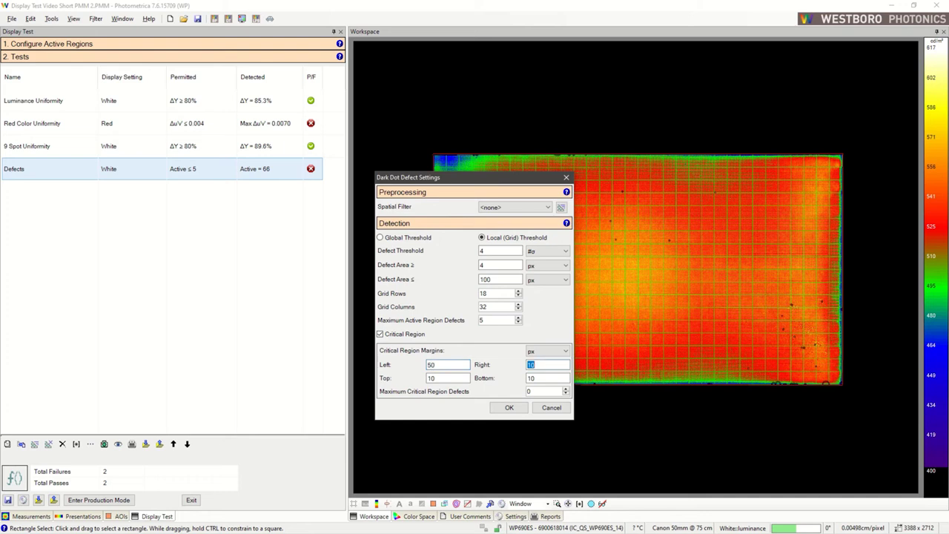
{"action": "key", "text": "Tab"}
{"action": "left_click", "coordinate": [511, 409]}
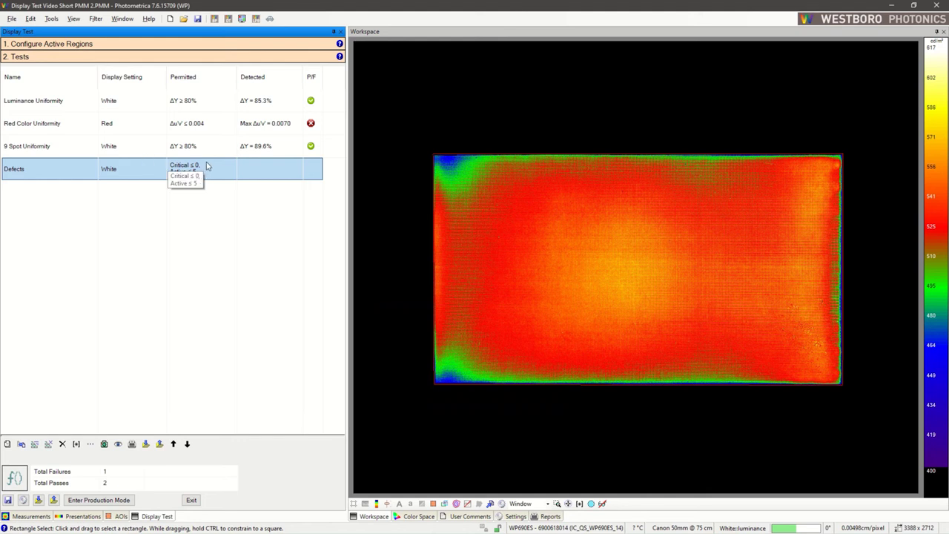
{"action": "left_click", "coordinate": [22, 477]}
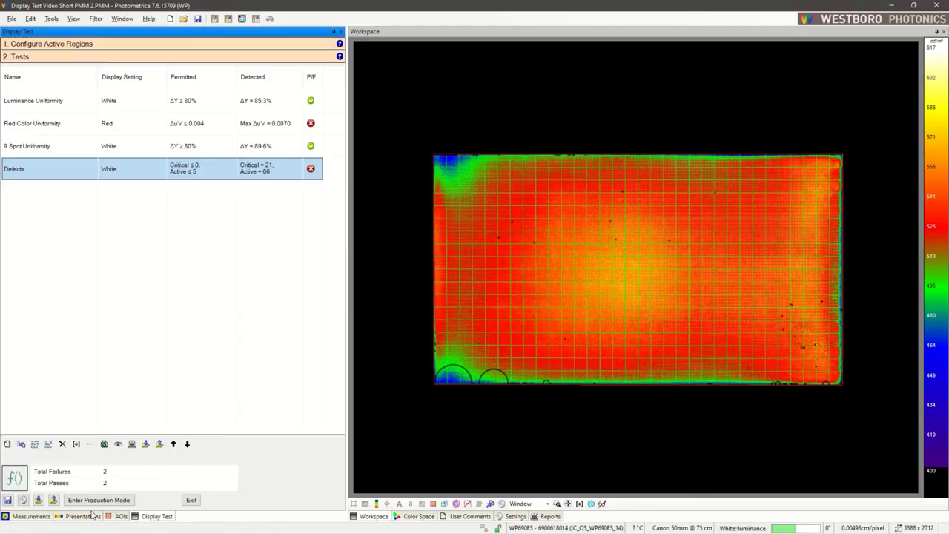
Display the Black measurement's luminance map, then return to the Display Test list
{"action": "left_click", "coordinate": [33, 517]}
{"action": "left_click", "coordinate": [5, 68]}
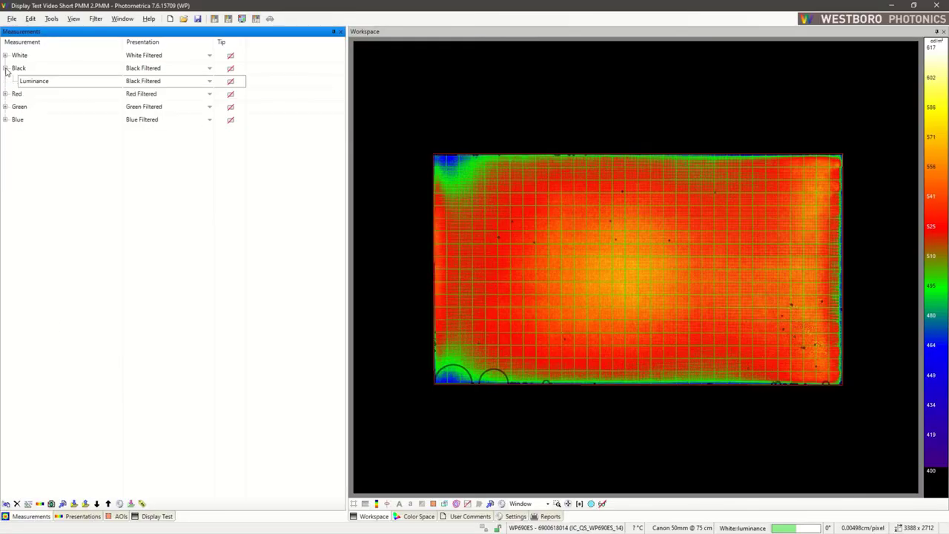
{"action": "left_click", "coordinate": [36, 82]}
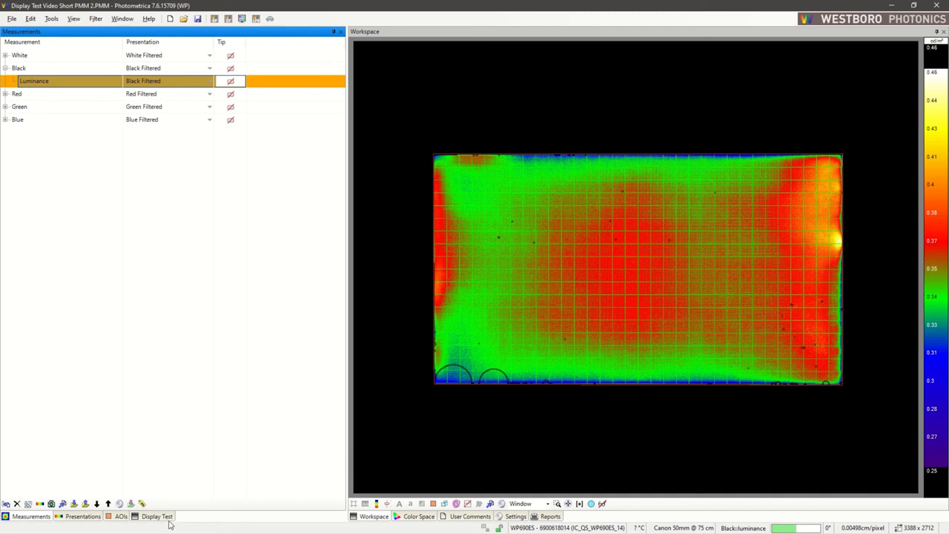
{"action": "left_click", "coordinate": [168, 519]}
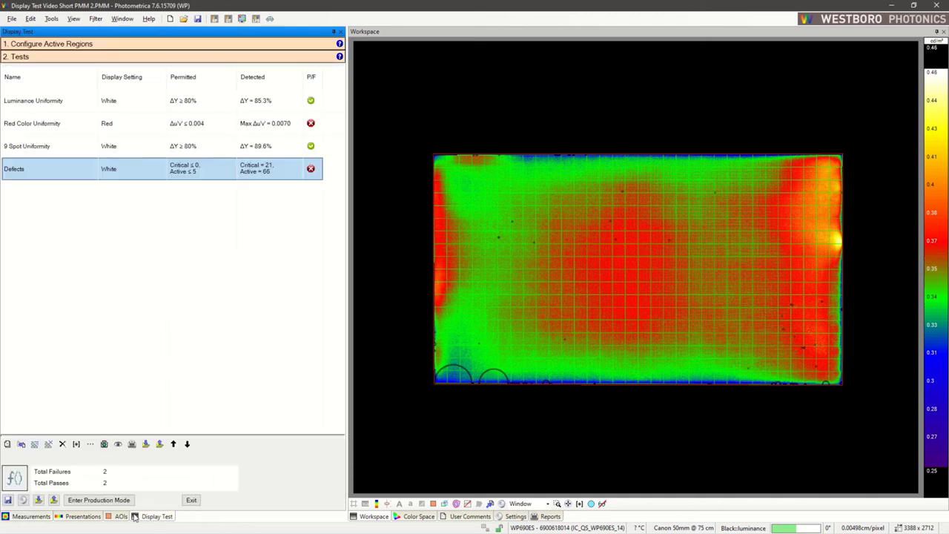
Add a 'Light Leakage' Edge Mura test running on the Black display
{"action": "left_click", "coordinate": [7, 444]}
{"action": "type", "text": "Light Leakage"}
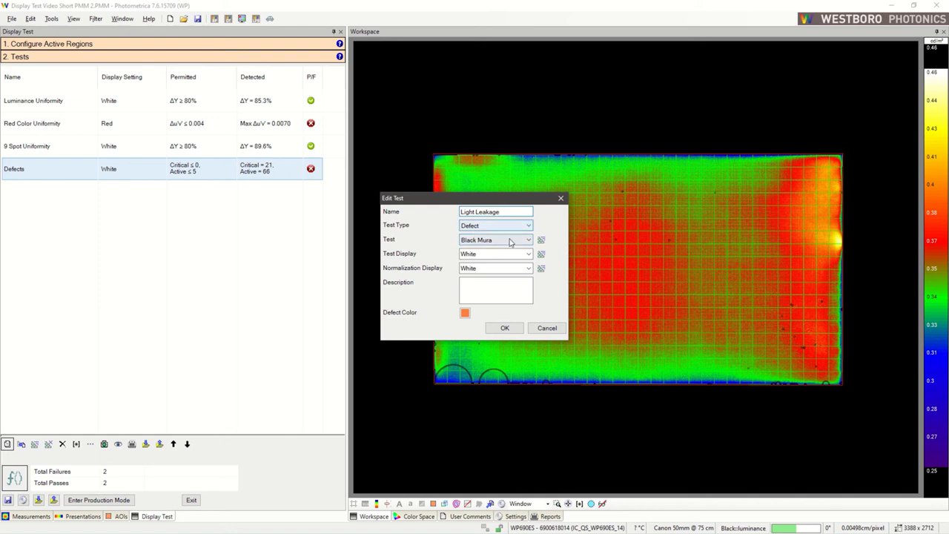
{"action": "left_click", "coordinate": [510, 242]}
{"action": "left_click", "coordinate": [510, 315]}
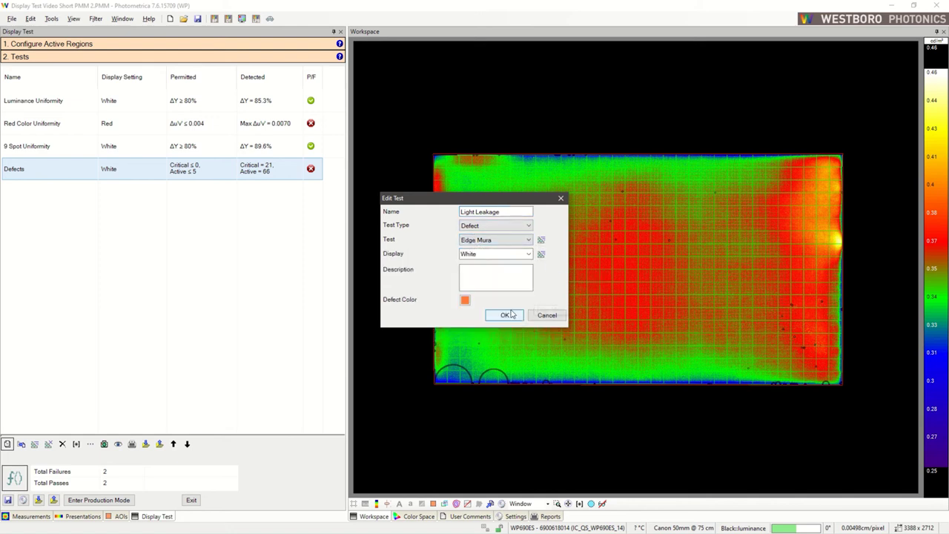
{"action": "left_click", "coordinate": [528, 253]}
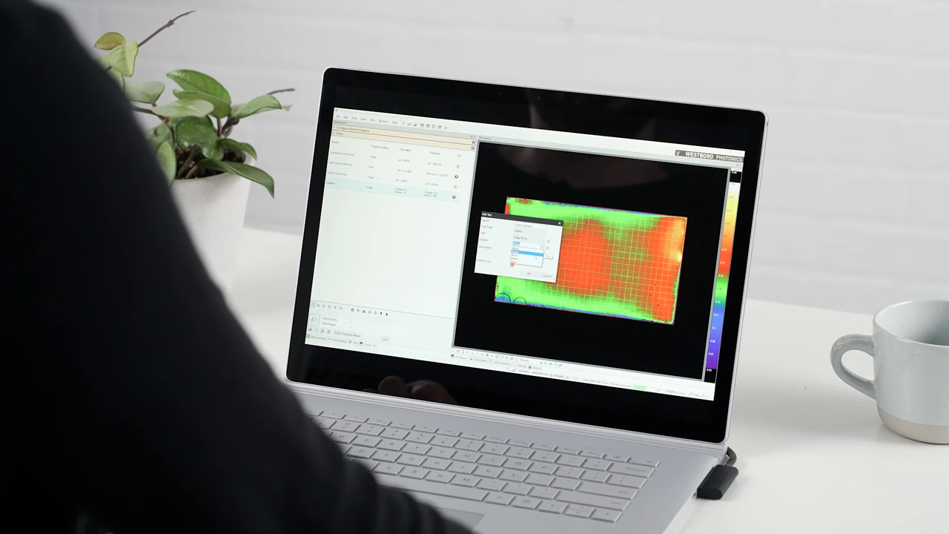
{"action": "left_click", "coordinate": [515, 252]}
{"action": "left_click", "coordinate": [512, 263]}
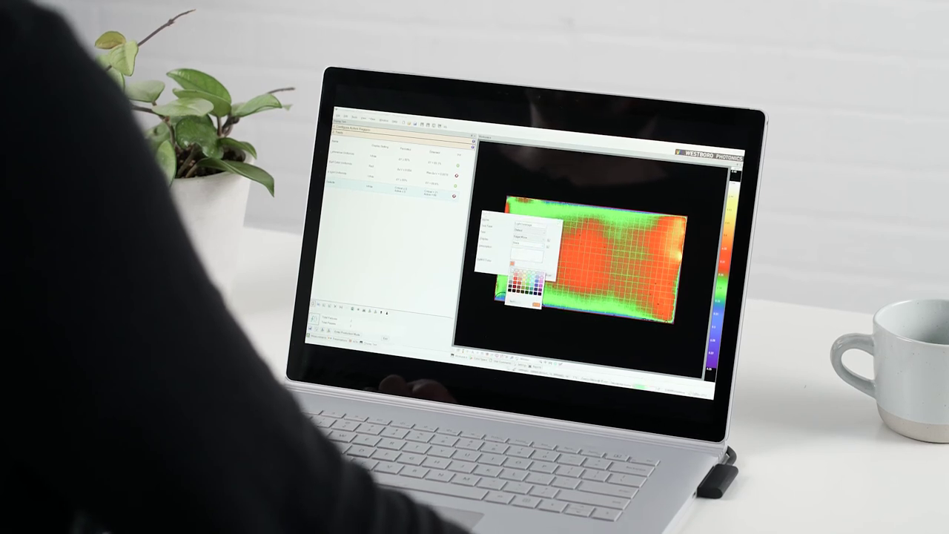
{"action": "key", "text": "Return"}
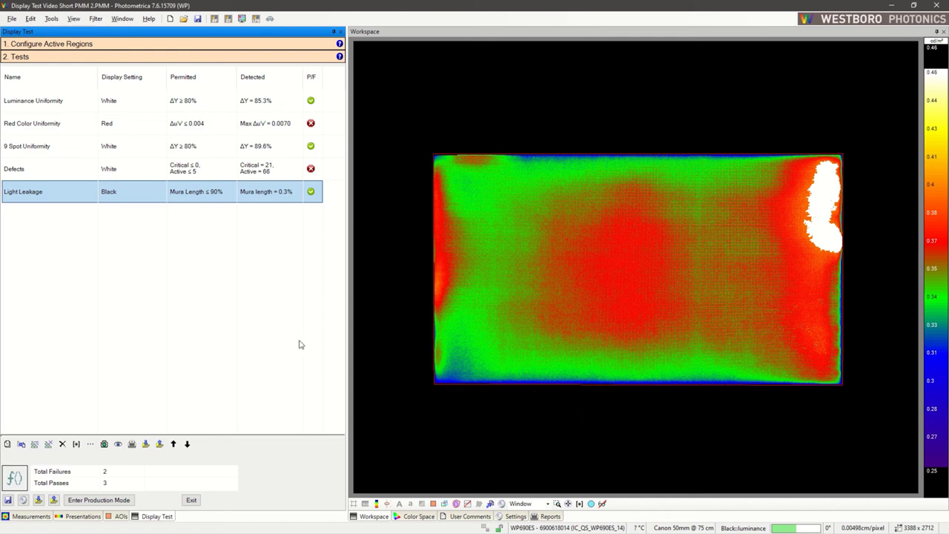
Duplicate Light Leakage, rename the copy 'Dark Edge Mura' and adjust its edge mura settings
{"action": "left_click", "coordinate": [21, 445]}
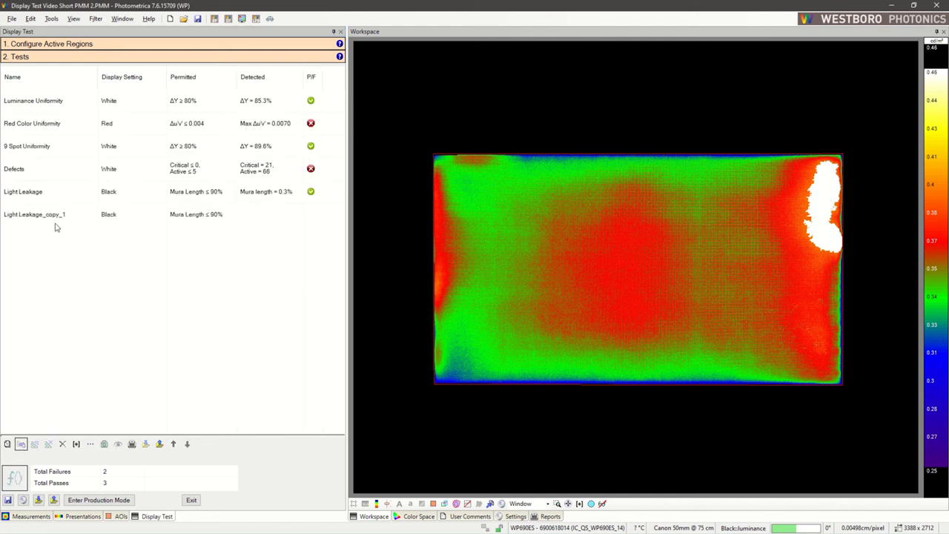
{"action": "left_click", "coordinate": [56, 224]}
{"action": "left_click", "coordinate": [34, 443]}
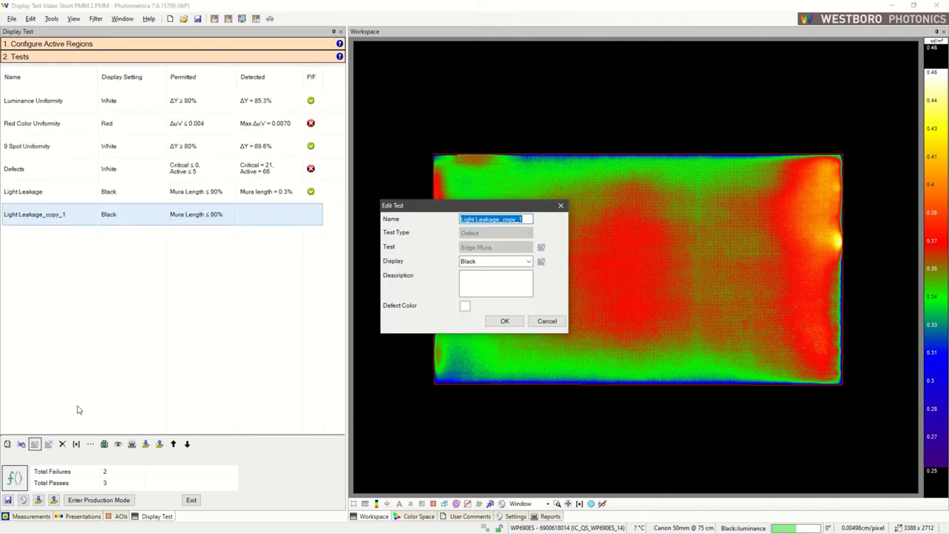
{"action": "type", "text": "Dark Edge Mura"}
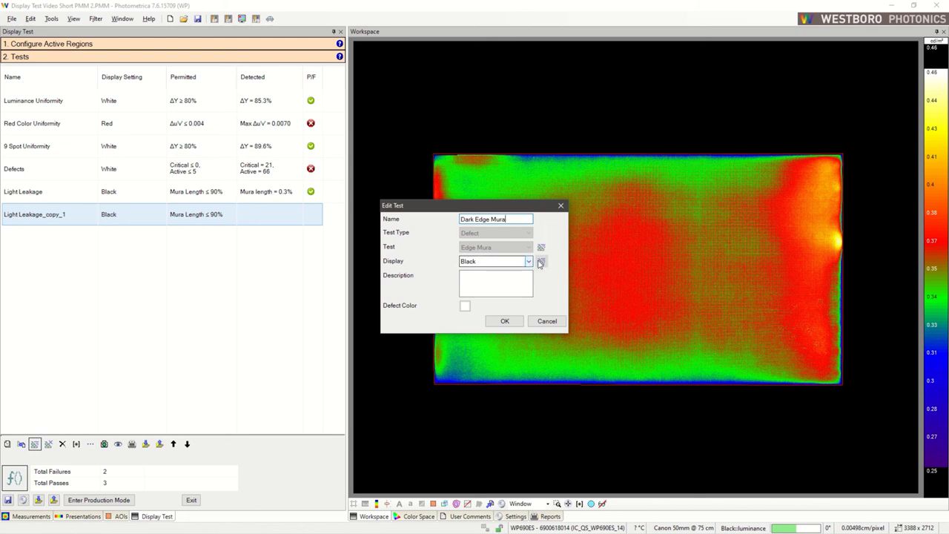
{"action": "left_click", "coordinate": [541, 248]}
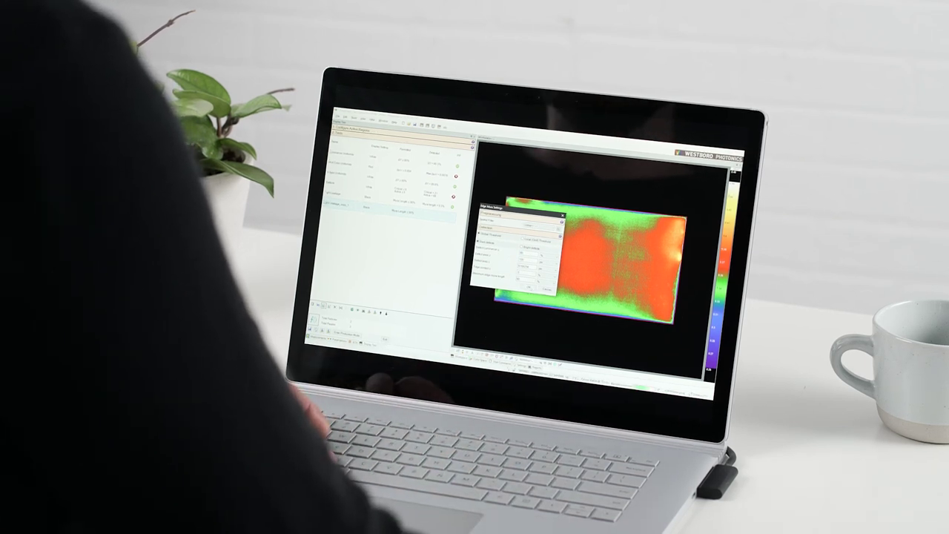
{"action": "key", "text": "Return"}
{"action": "key", "text": "Return"}
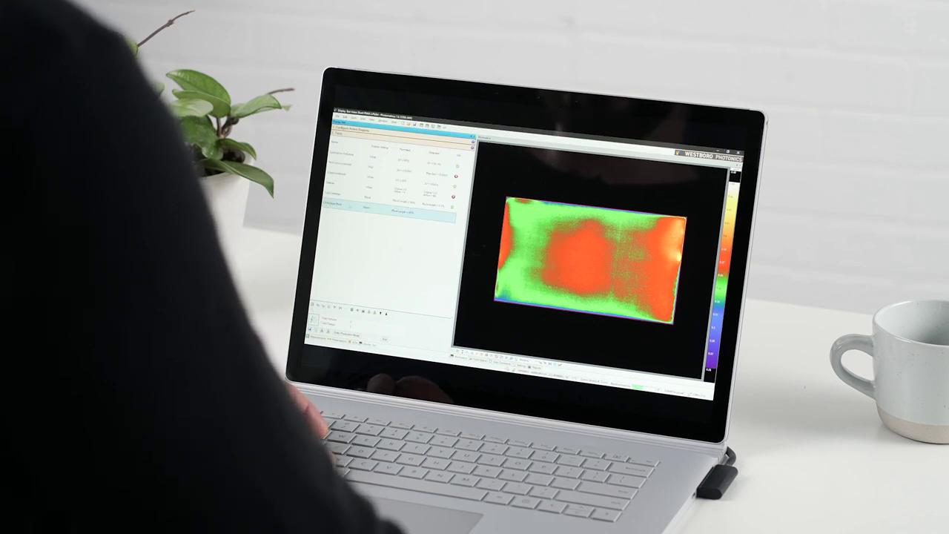
{"action": "left_click", "coordinate": [386, 206]}
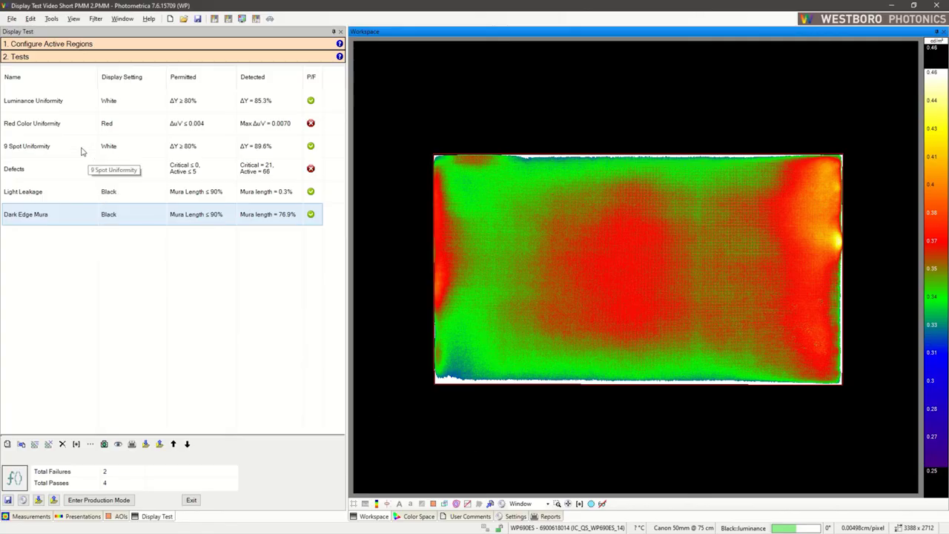
Select 9 Spot Uniformity along with Luminance and Red Color Uniformity to show the nine spots
{"action": "left_click", "coordinate": [46, 146]}
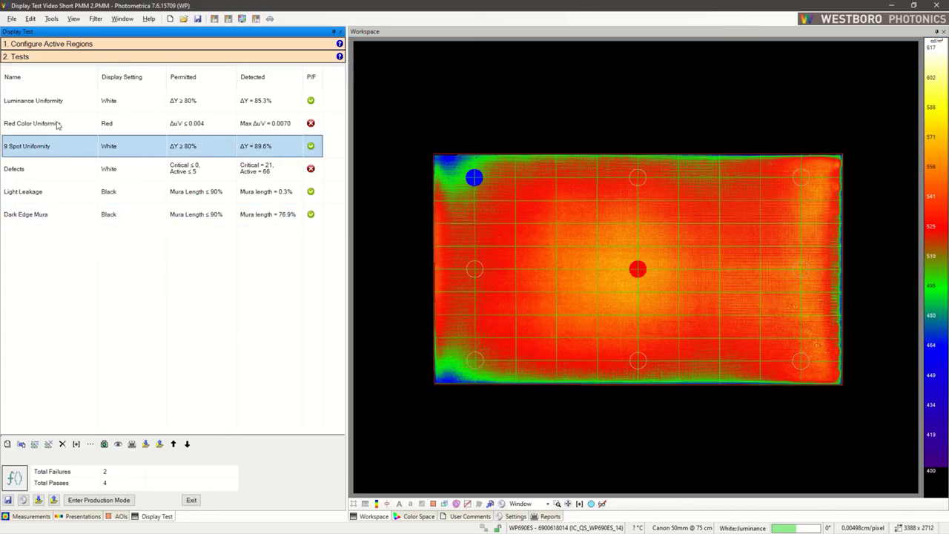
{"action": "left_click", "coordinate": [62, 104], "text": "shift"}
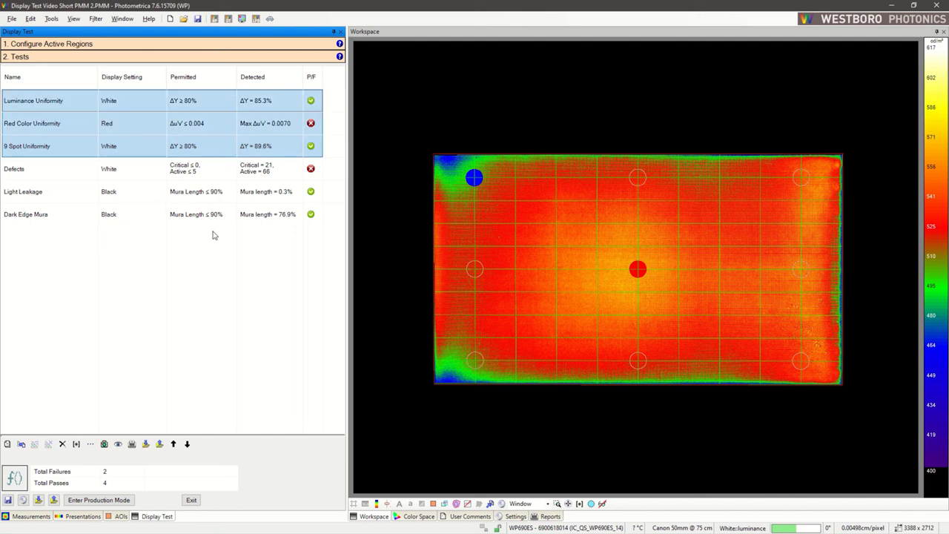